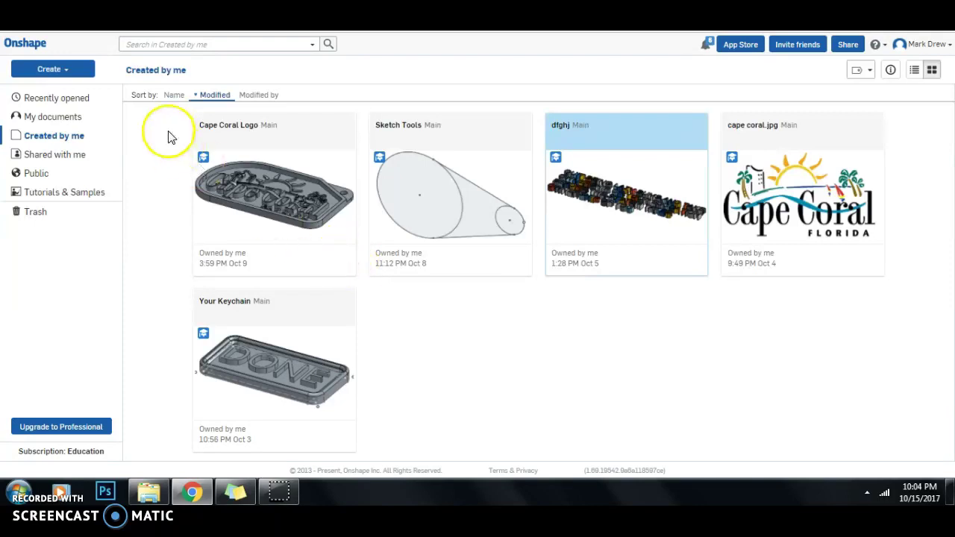
Step: Create a new private Onshape document named 'Your Chain'
left_click(59, 70)
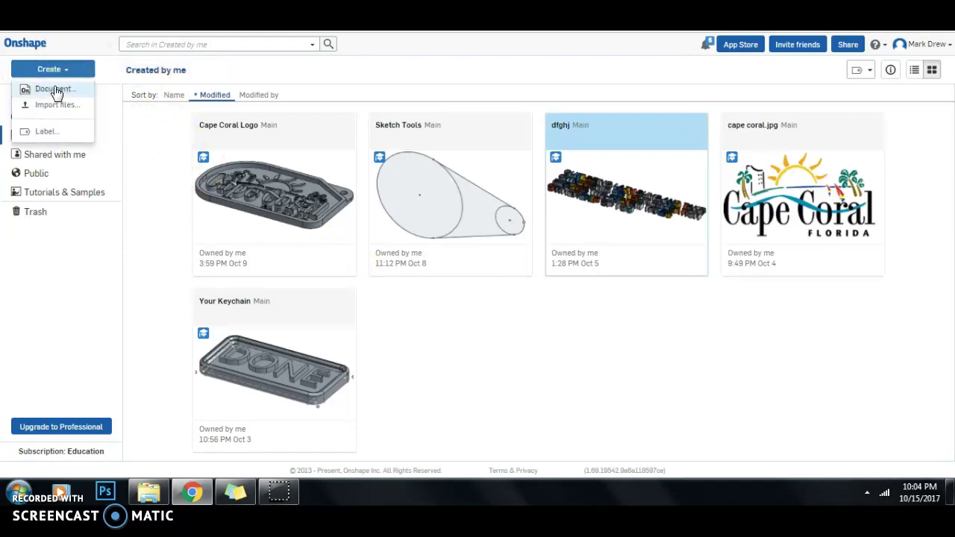
left_click(56, 90)
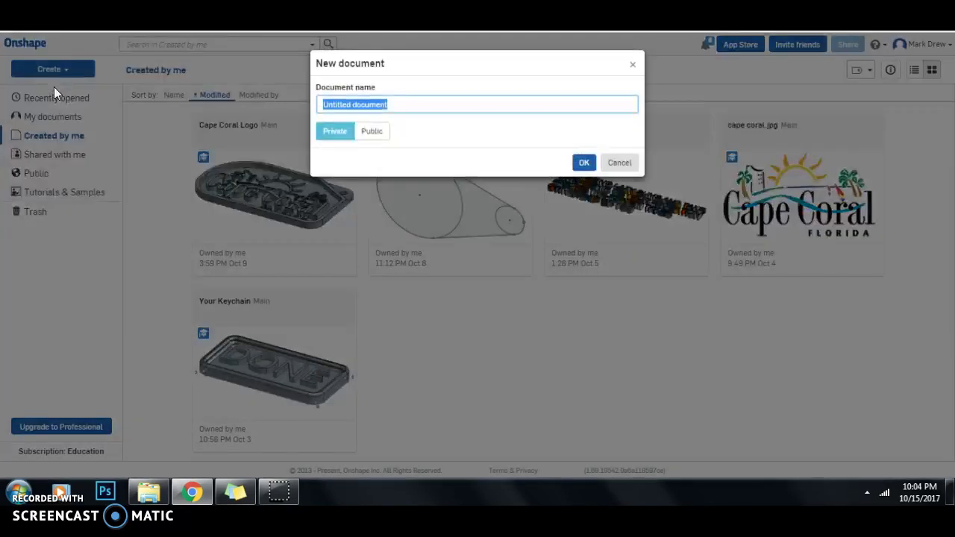
type("Yo")
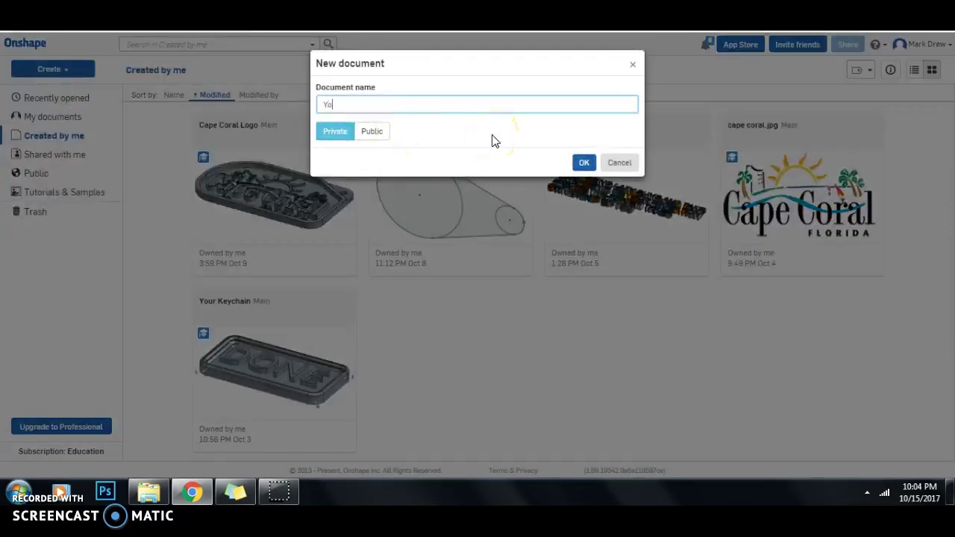
type("ur CHain")
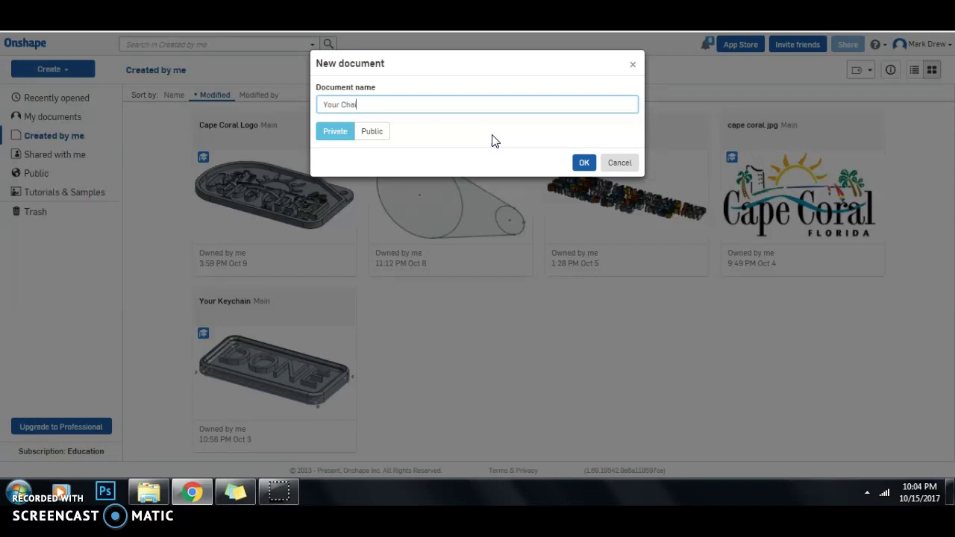
left_click(584, 163)
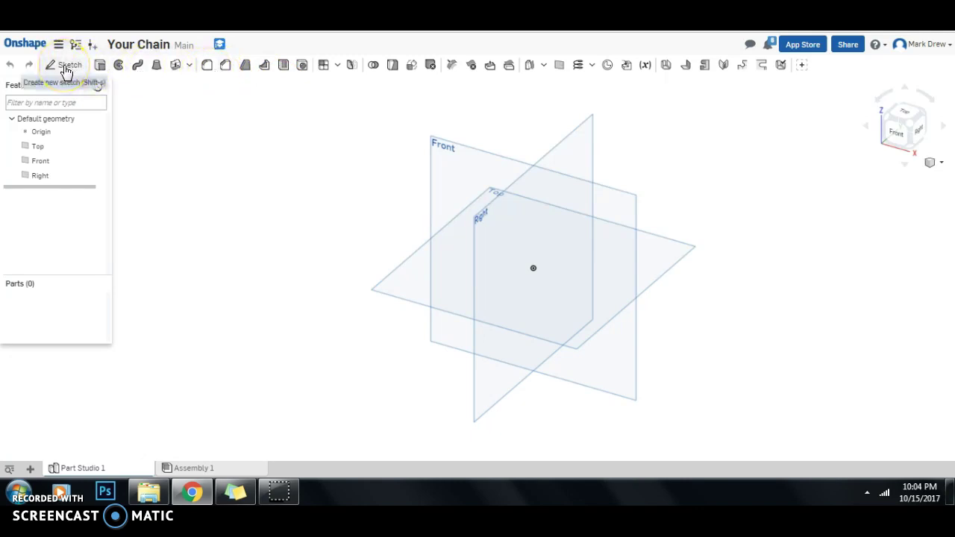
Step: Start Sketch 1 on the Top plane, viewed from directly above and zoomed out
left_click(66, 67)
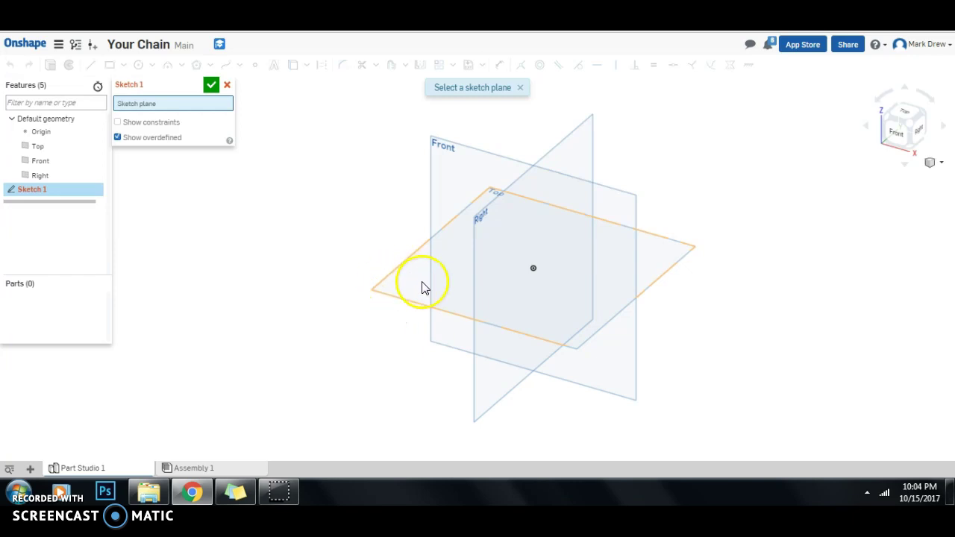
left_click(397, 280)
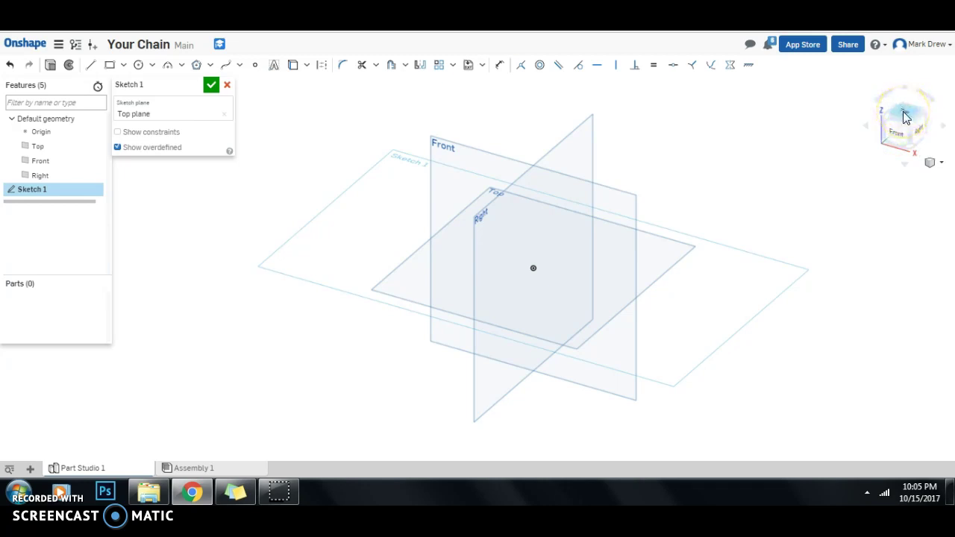
left_click(905, 117)
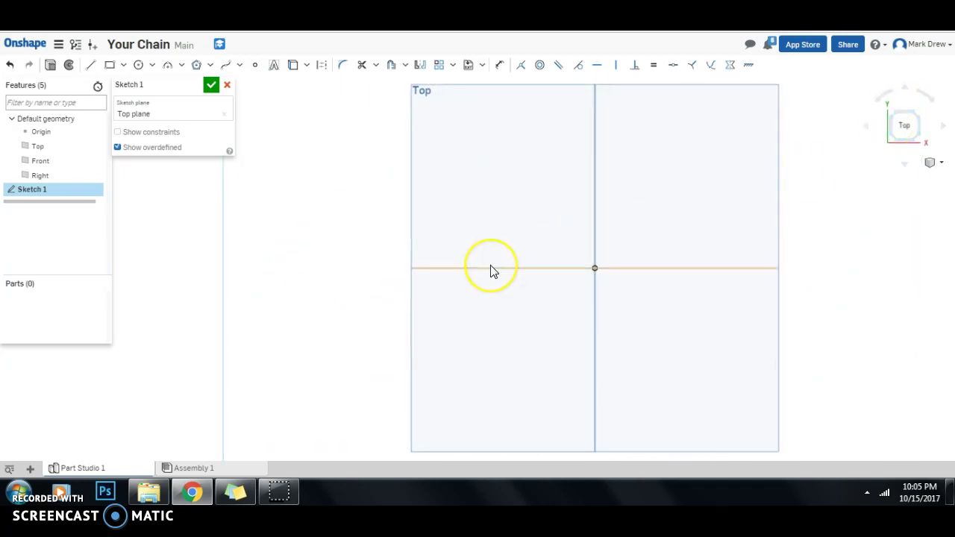
scroll(491, 271, "down", 1)
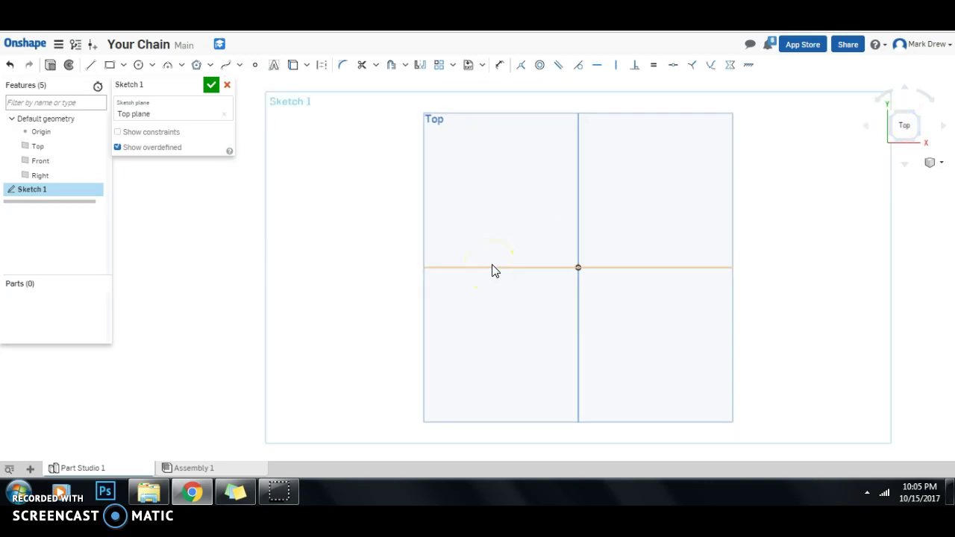
Step: Draw a text box across the origin and type 'Your Name'
left_click(274, 67)
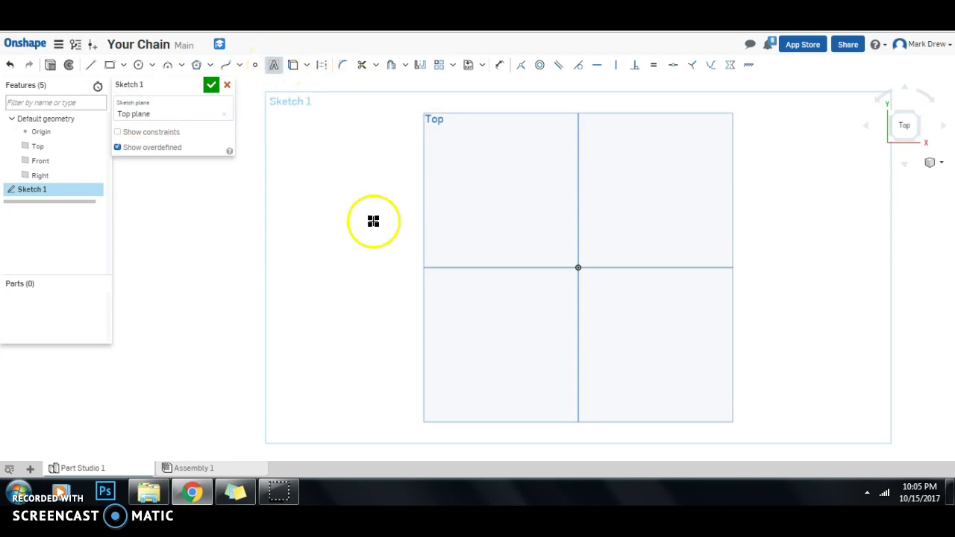
left_click(474, 228)
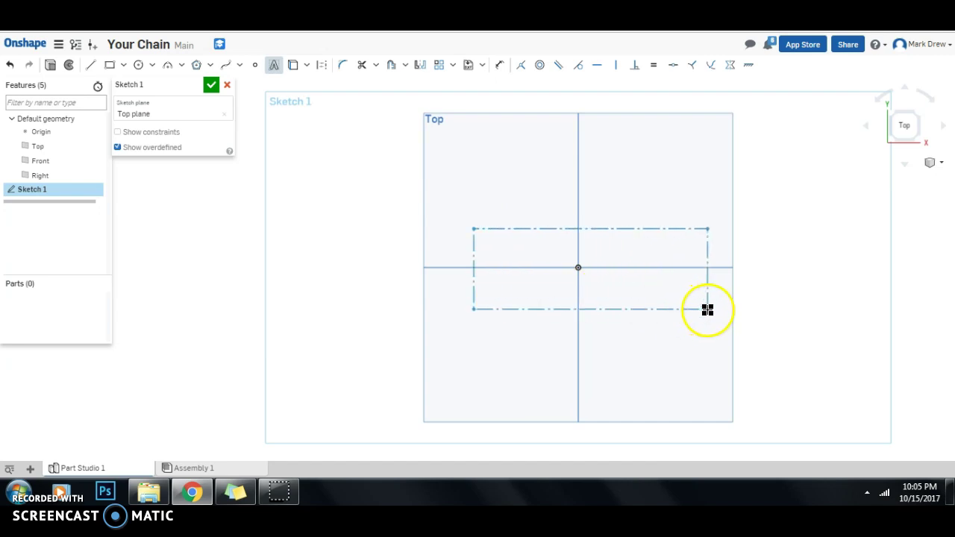
left_click(707, 309)
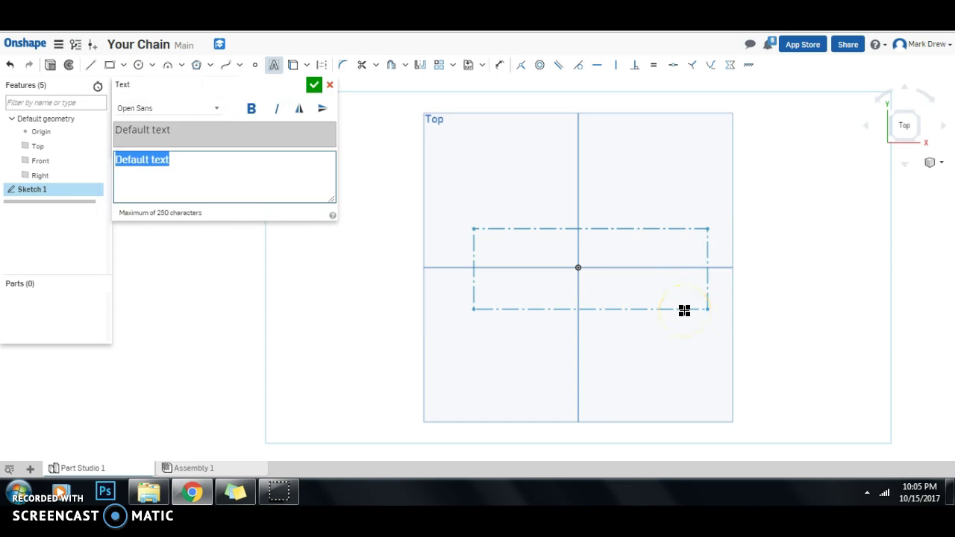
left_click(216, 110)
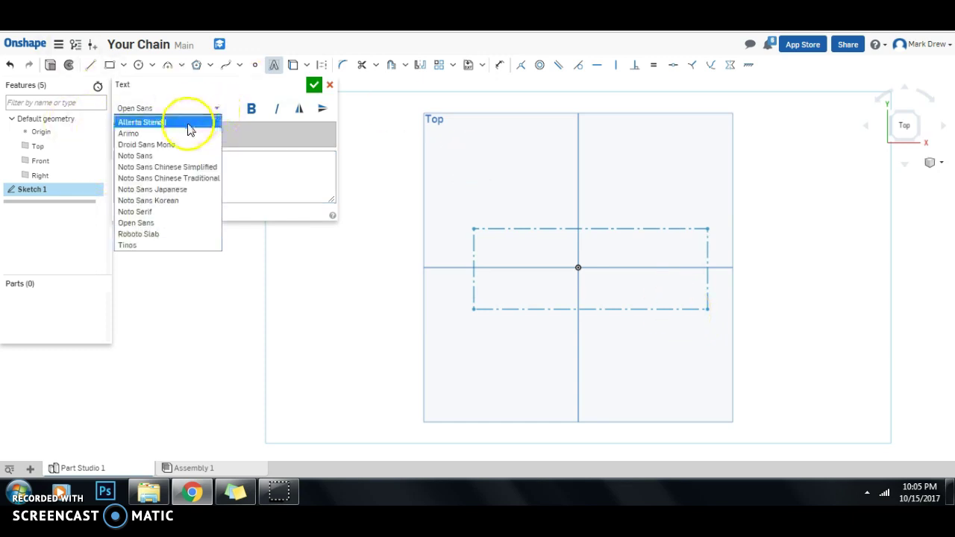
left_click(178, 180)
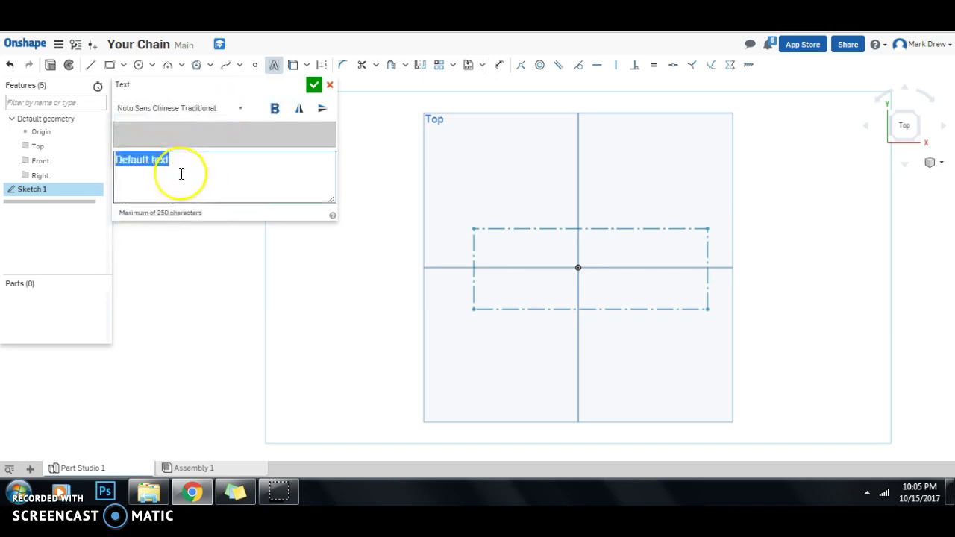
type("Y")
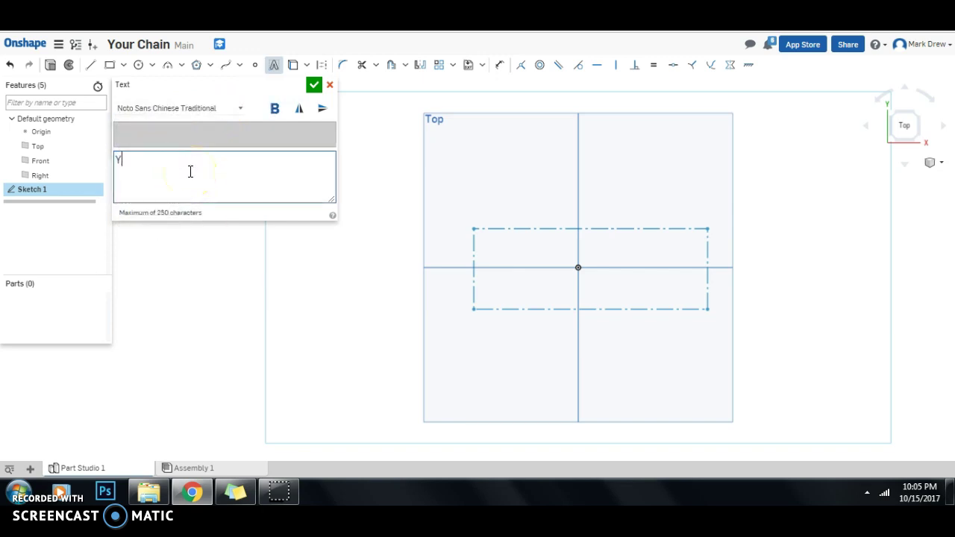
type("our Name")
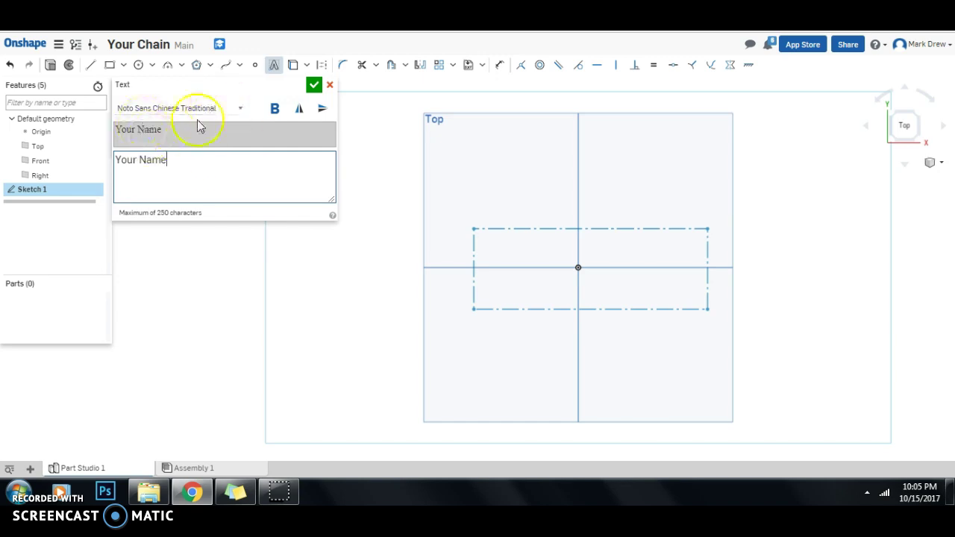
Step: Set the text font to bold Arimo and add it to the sketch
left_click(242, 112)
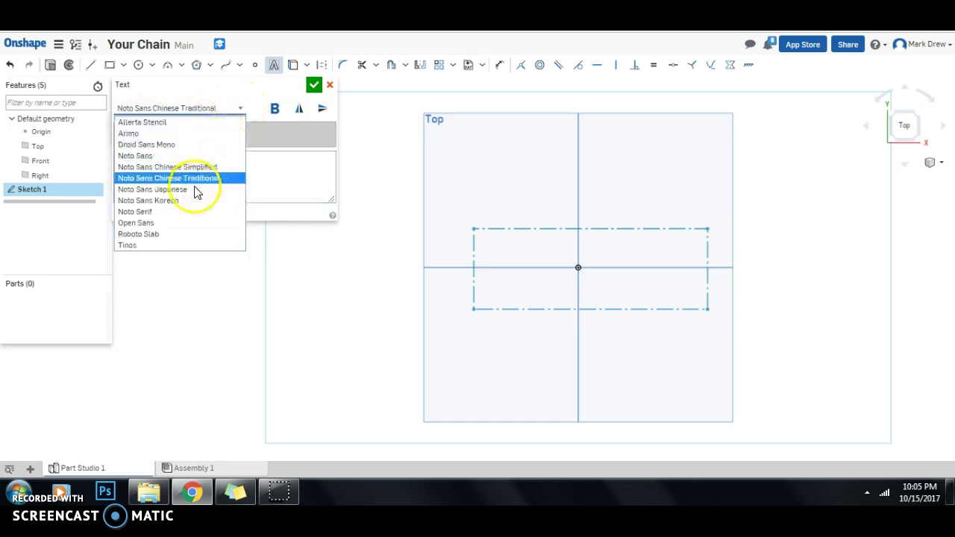
left_click(181, 222)
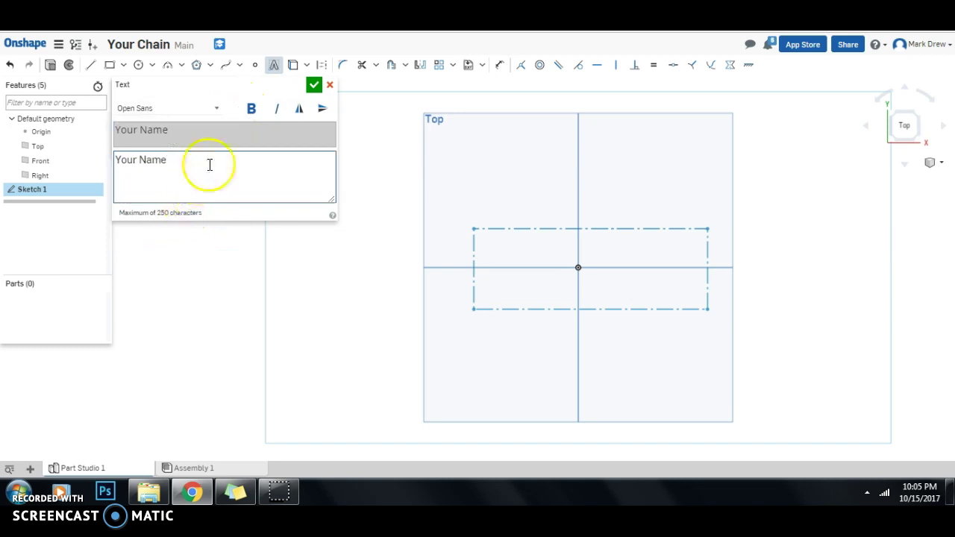
left_click(180, 111)
left_click(162, 133)
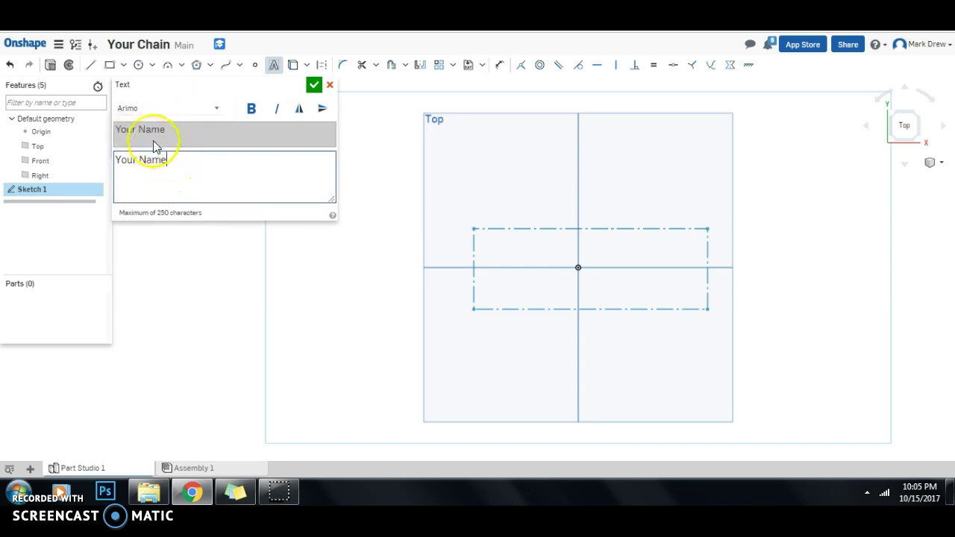
left_click(253, 111)
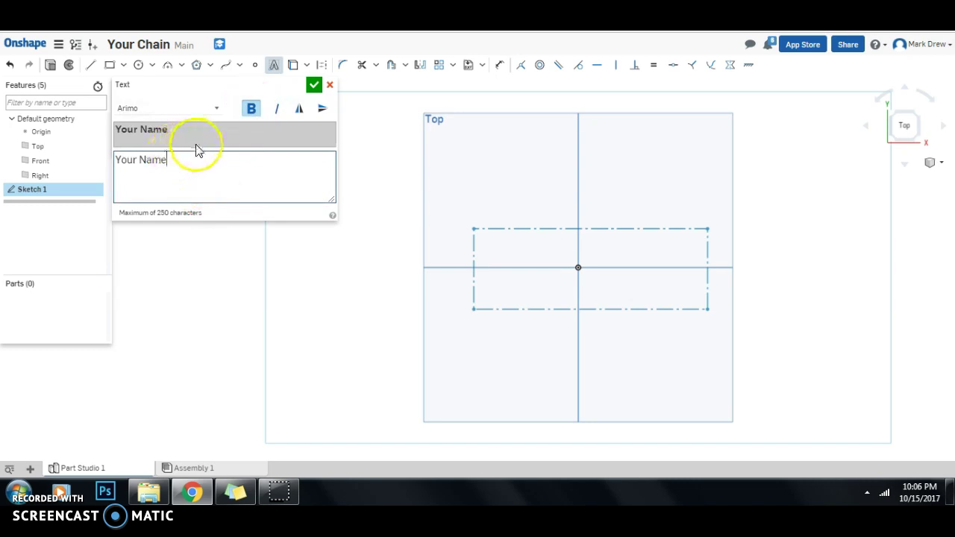
left_click(315, 88)
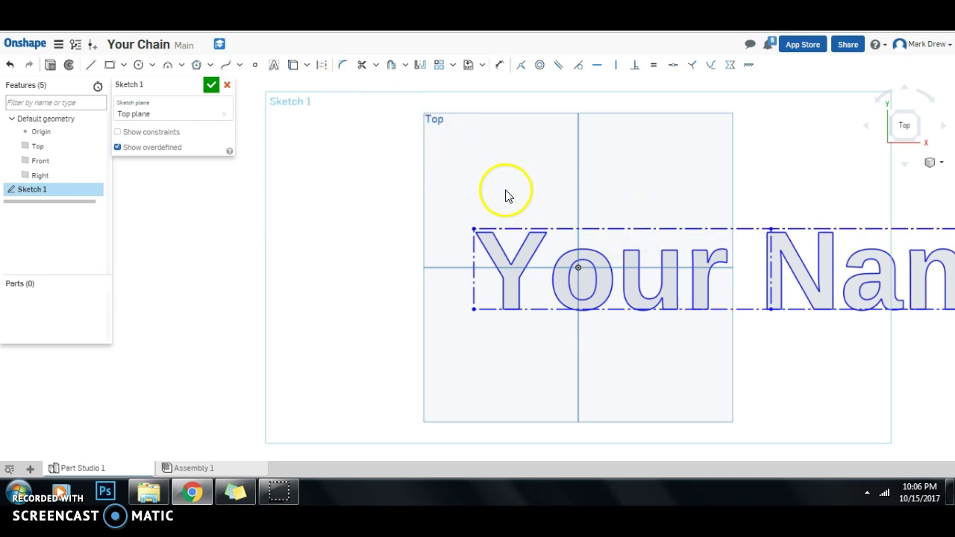
Step: Dimension the 'Your Name' text box width to 3.5 and zoom in on the lettering
scroll(508, 209, "down", 4)
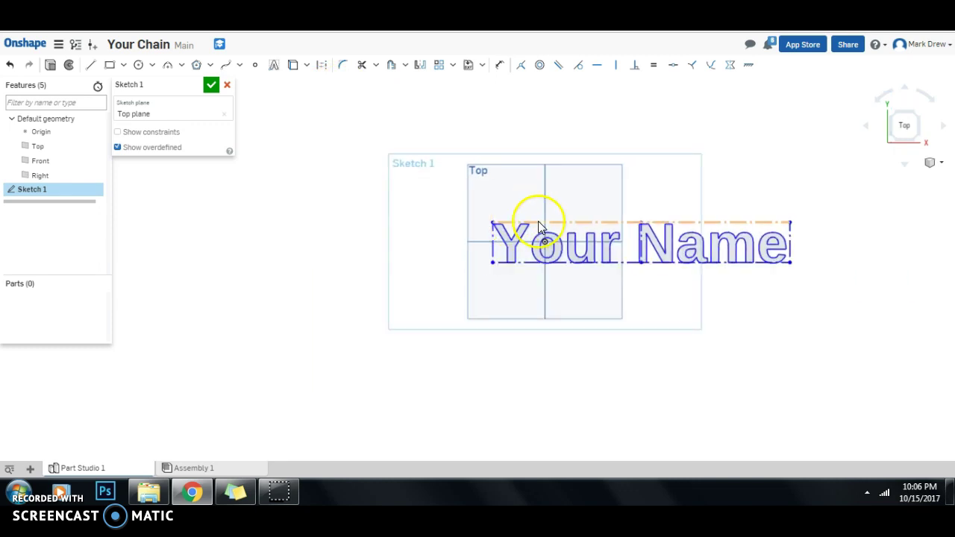
scroll(656, 203, "up", 5)
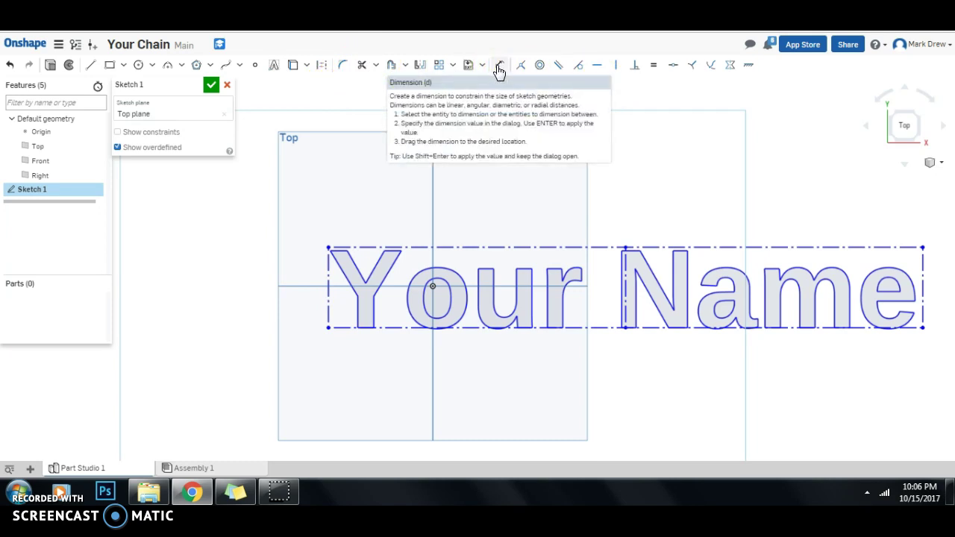
left_click(499, 68)
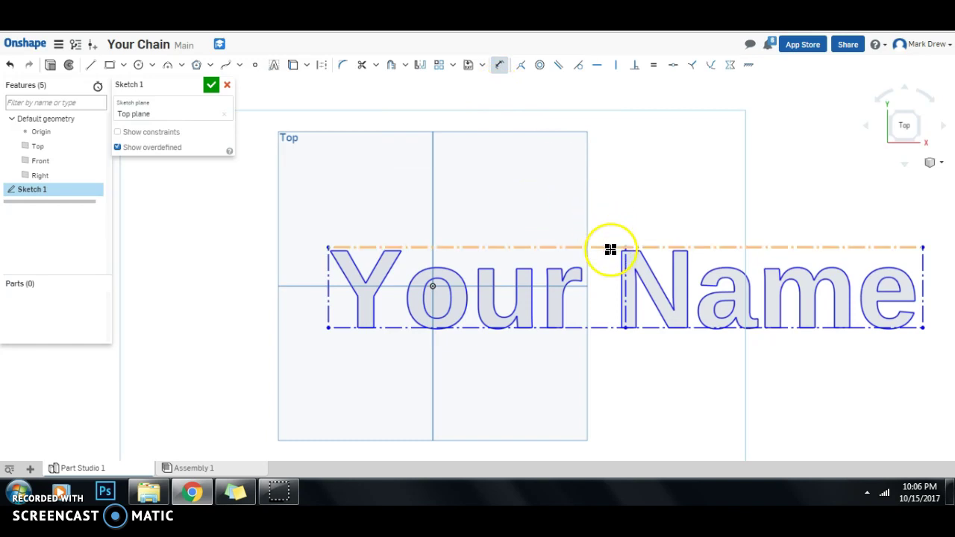
left_click_drag(610, 248, 602, 329)
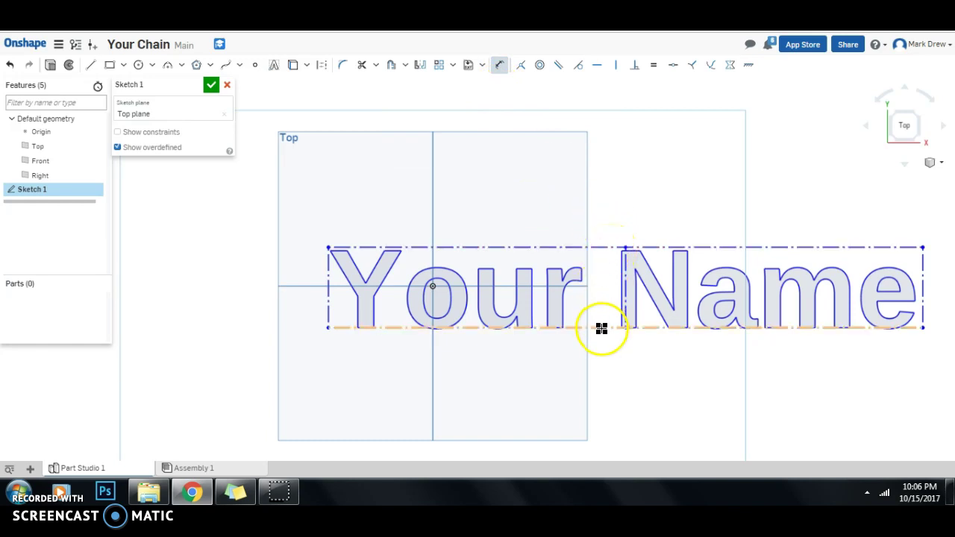
left_click_drag(603, 246, 598, 218)
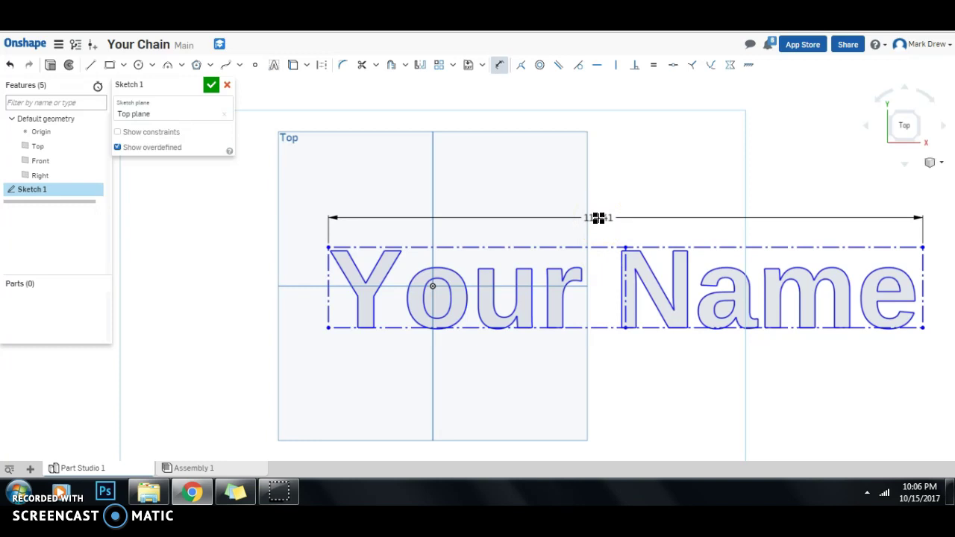
mouse_move(599, 218)
left_mouse_down()
mouse_move(590, 224)
mouse_move(605, 226)
mouse_move(582, 221)
left_mouse_up()
double_click(583, 222)
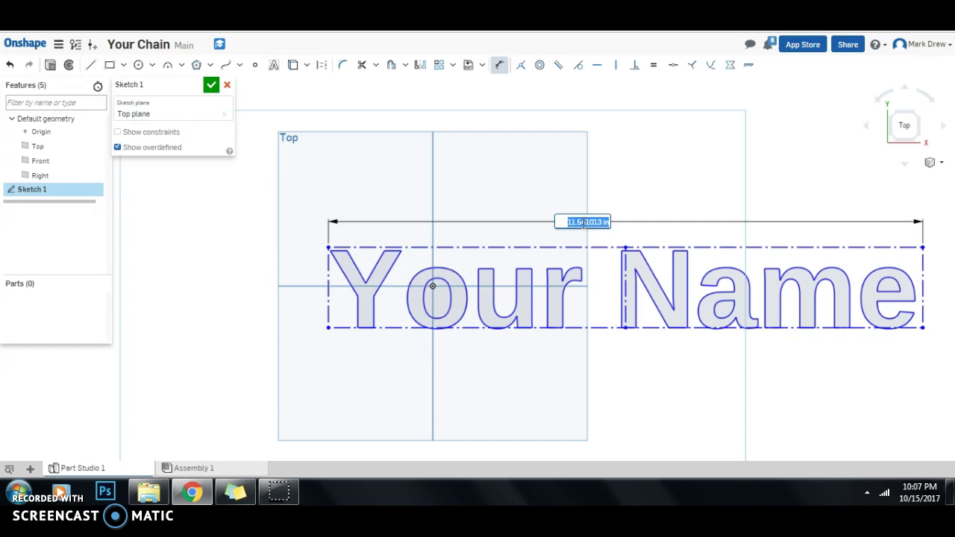
key("BackSpace")
key("Return")
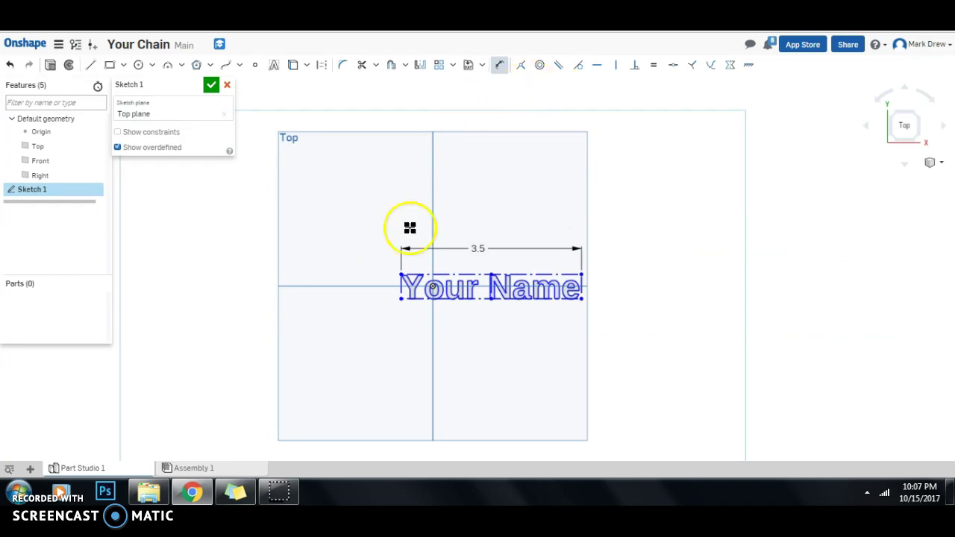
scroll(424, 281, "up", 5)
scroll(454, 276, "up", 2)
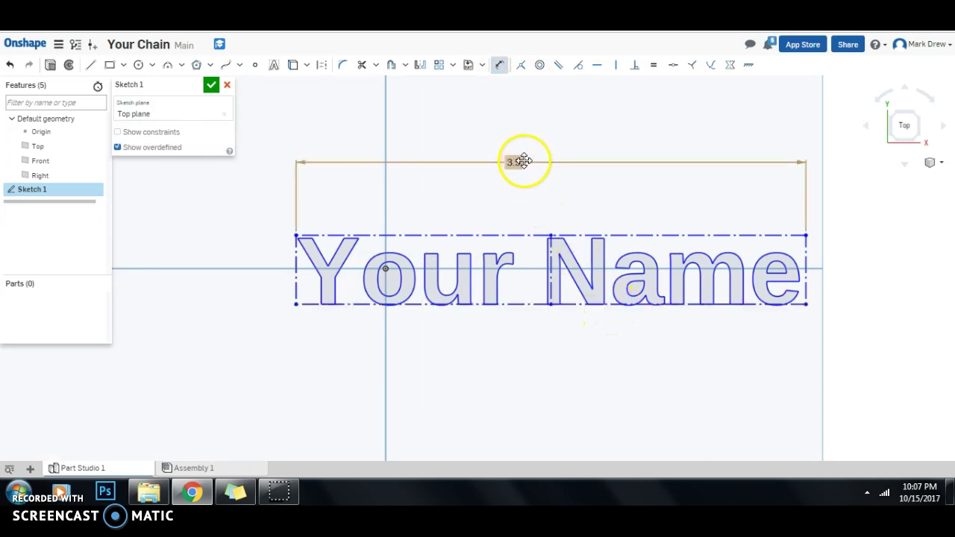
Step: Close Sketch 1 and extrude the lettering 0.25 in into solid parts
left_click(211, 87)
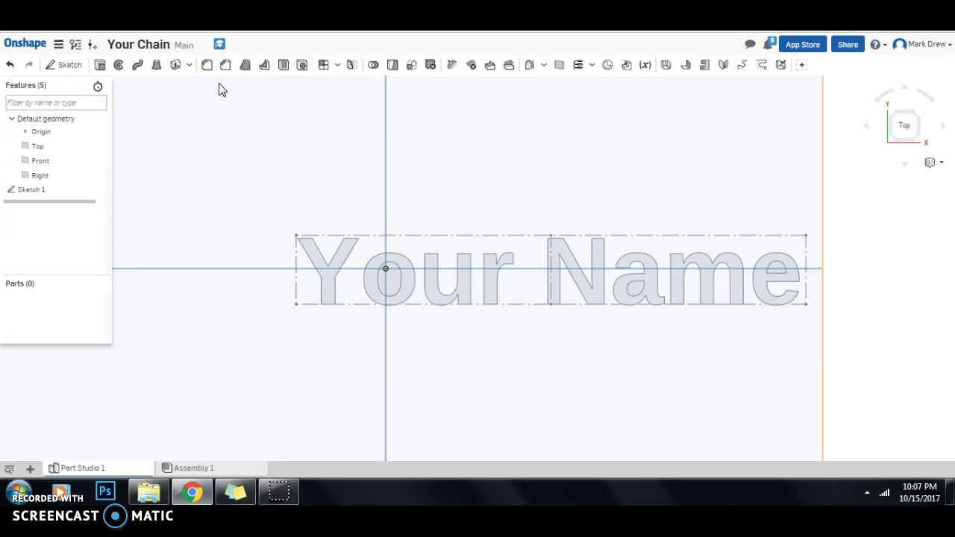
left_click(31, 189)
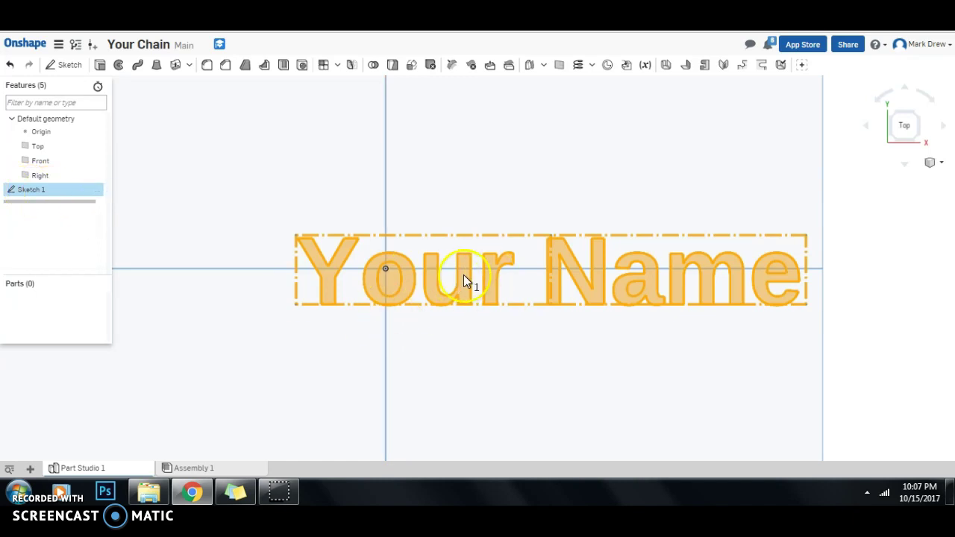
left_click(99, 68)
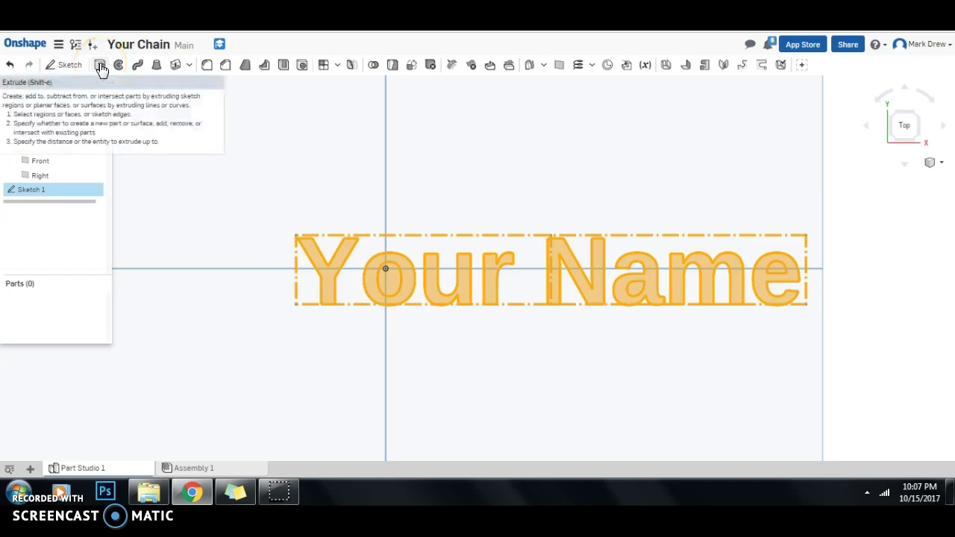
left_click(100, 67)
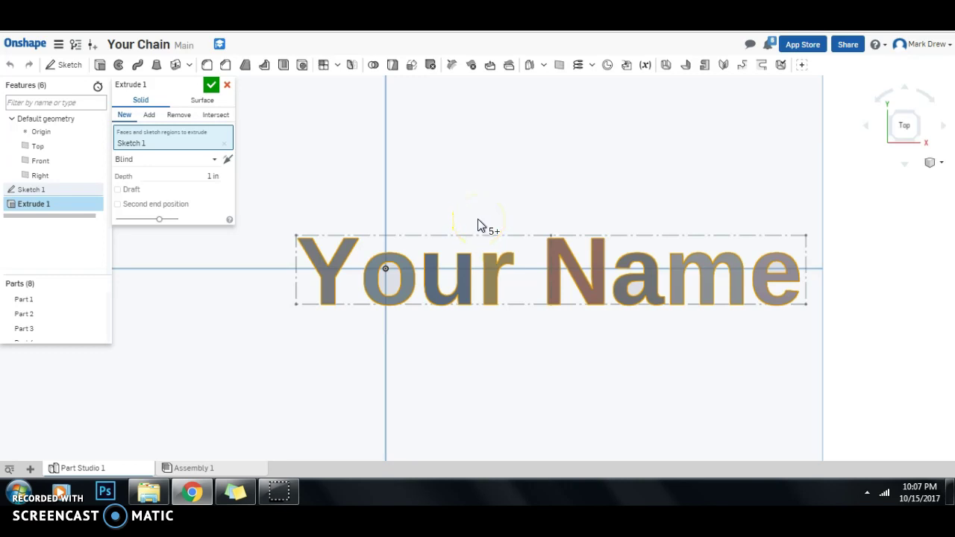
right_click_drag(476, 218, 495, 205)
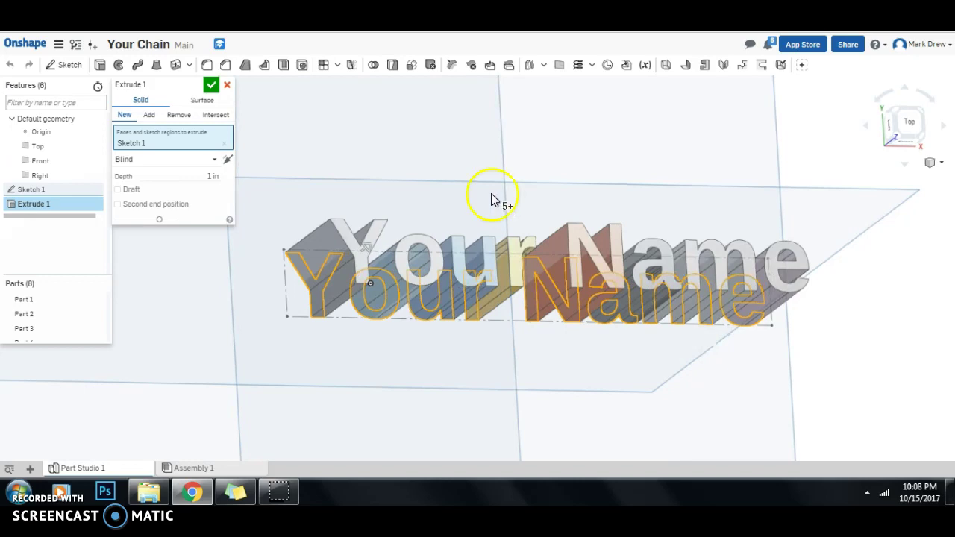
left_click(209, 176)
key("BackSpace")
type("25")
left_click(211, 86)
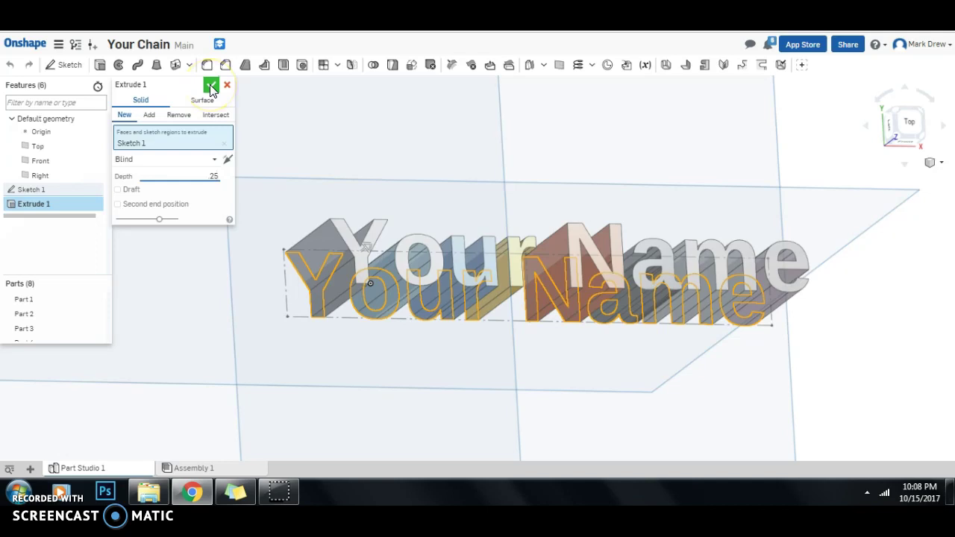
left_click(207, 175)
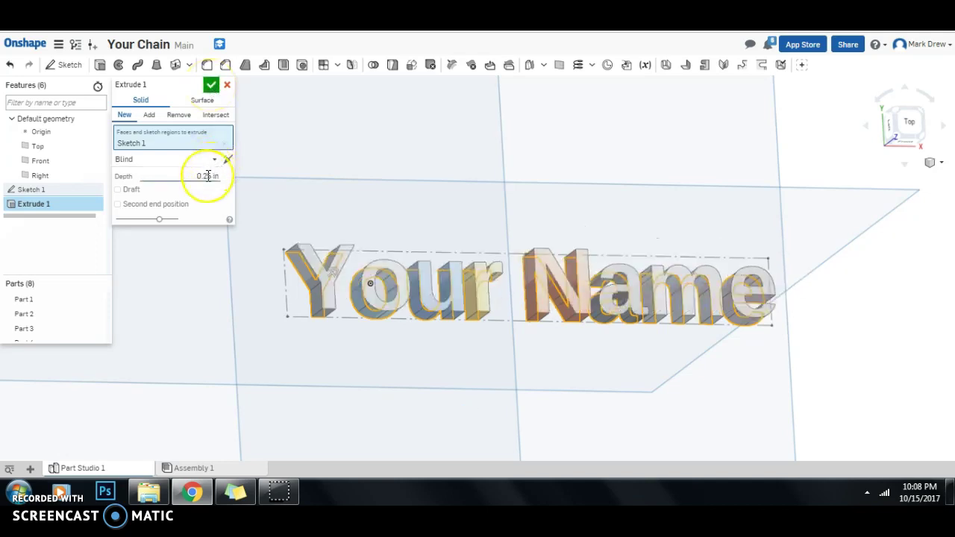
left_click(362, 309)
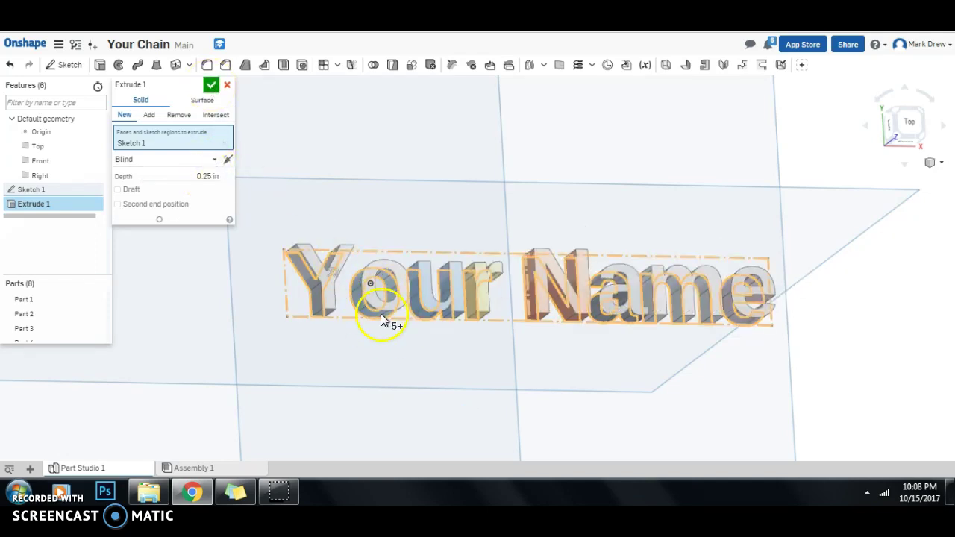
left_click(211, 84)
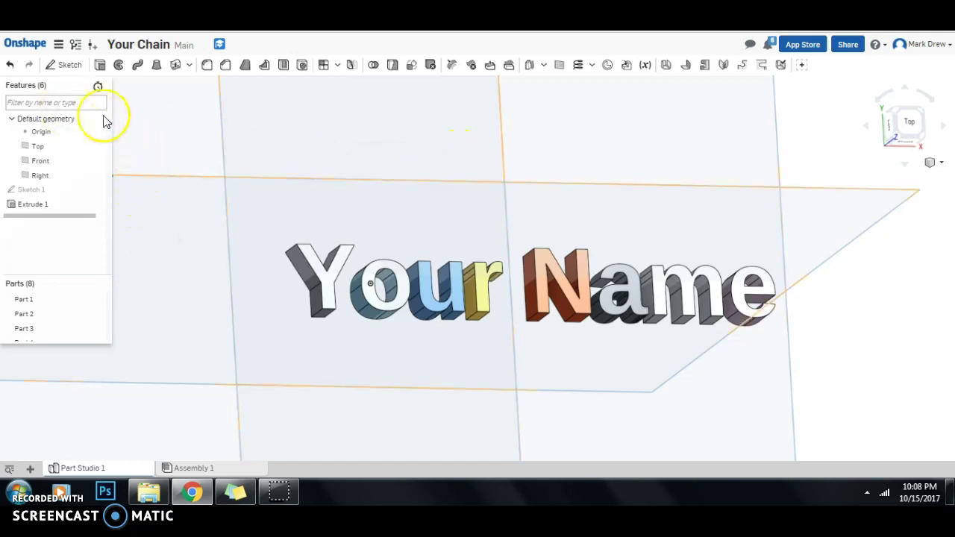
Step: Open Sketch 2 on the Top plane, viewed straight down at the lettering
left_click(66, 68)
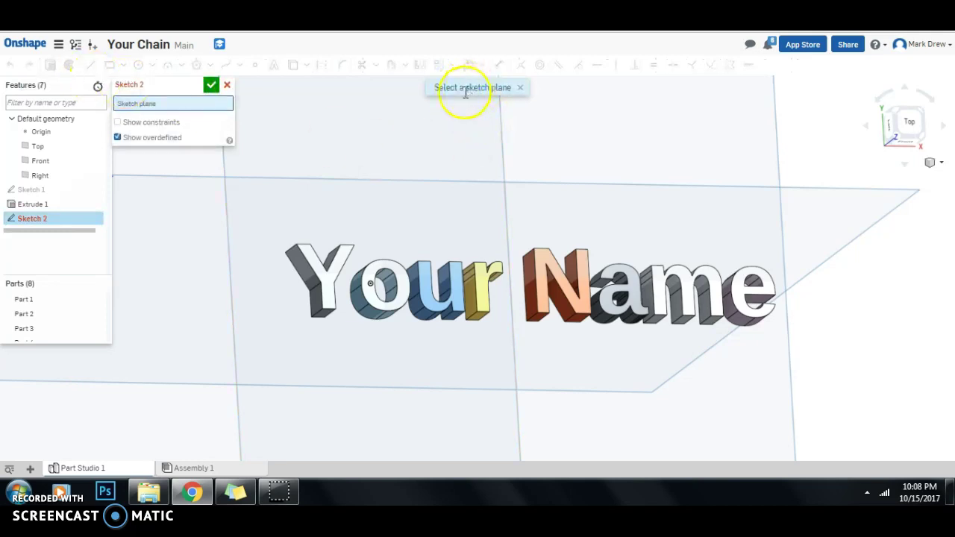
scroll(433, 174, "down", 5)
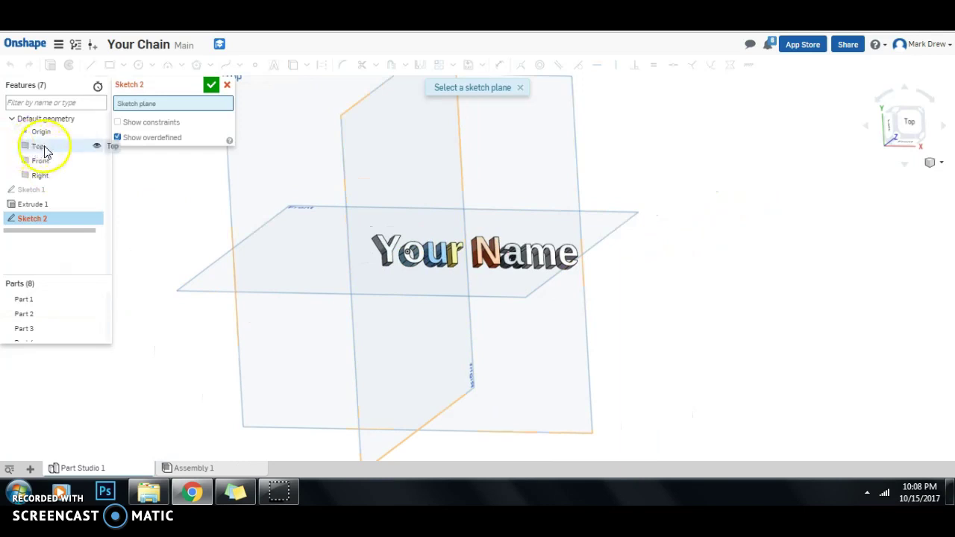
scroll(377, 273, "down", 2)
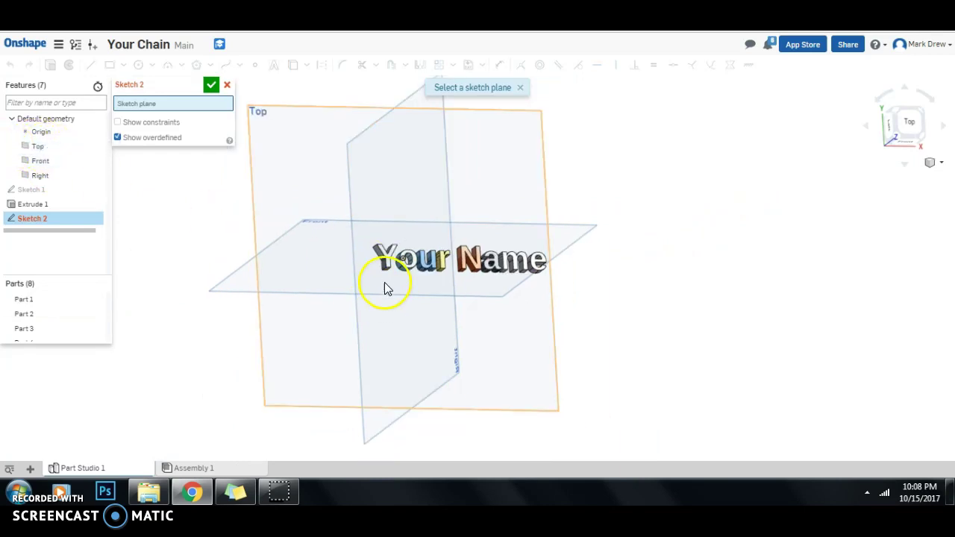
left_click(262, 127)
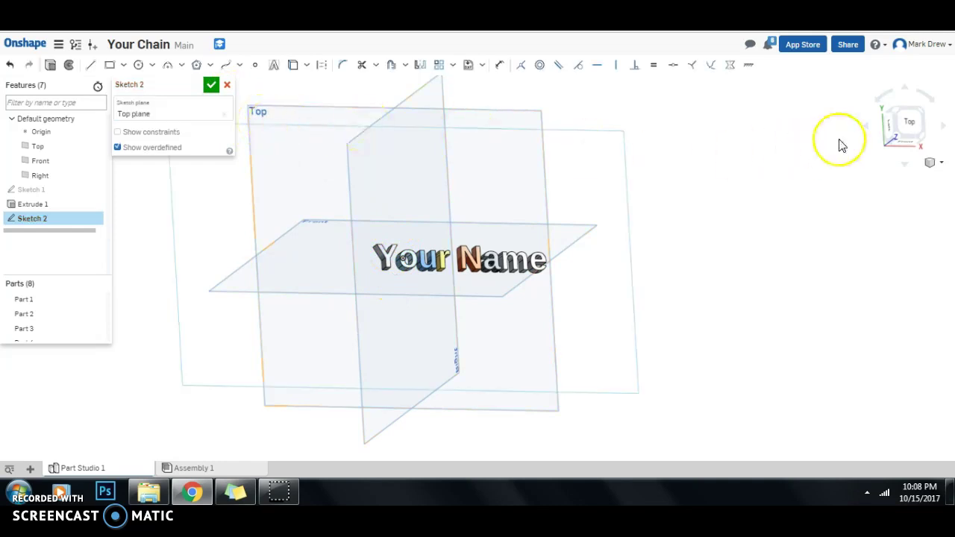
left_click(910, 124)
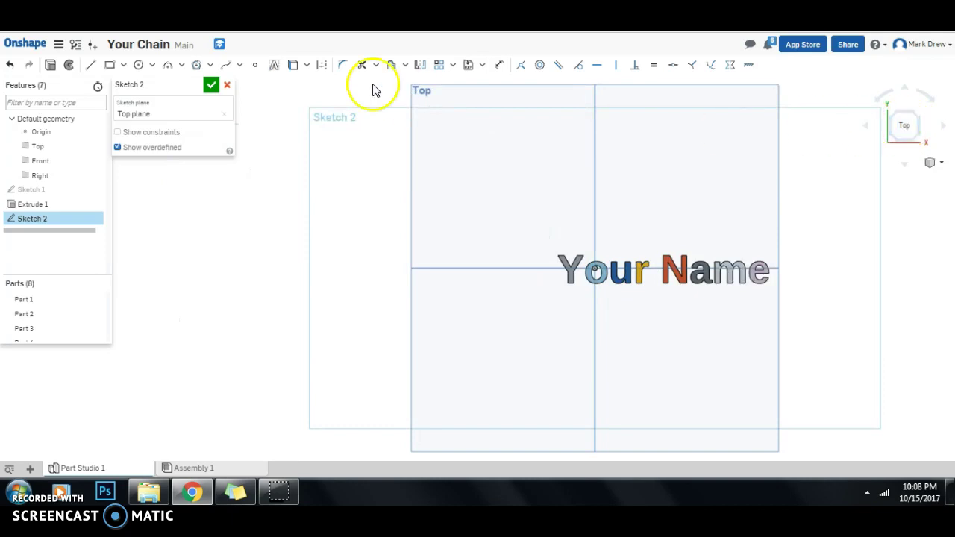
Step: Draw a corner rectangle enclosing the name for the base plate
left_click(110, 65)
left_click(537, 235)
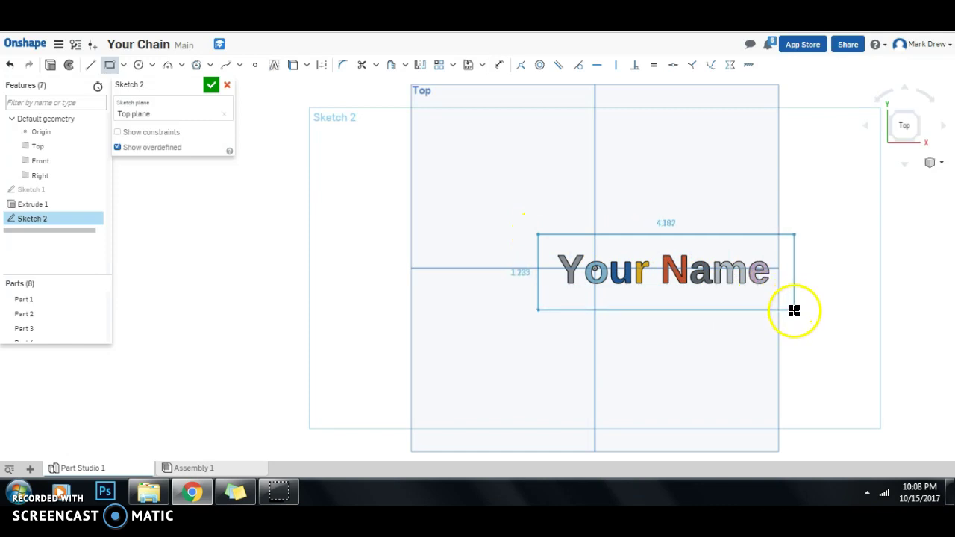
left_click(794, 309)
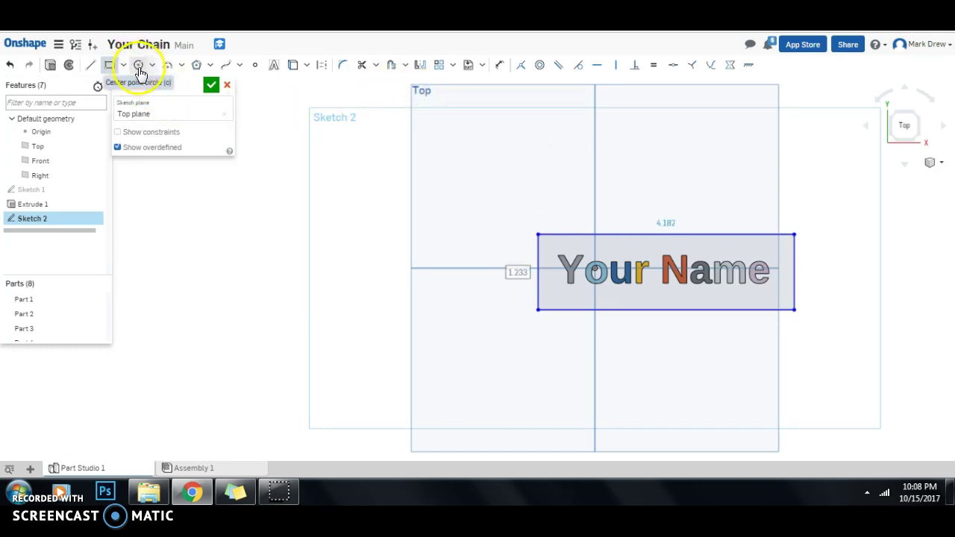
Step: Add a Ø0.271 keyring hole circle near the plate's right end and finish Sketch 2
left_click(139, 65)
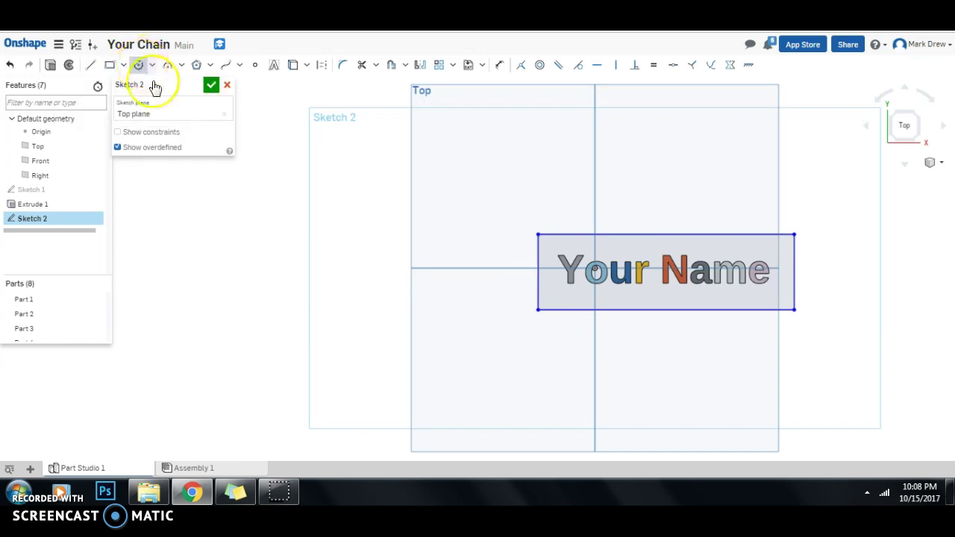
scroll(780, 276, "up", 2)
scroll(780, 276, "up", 3)
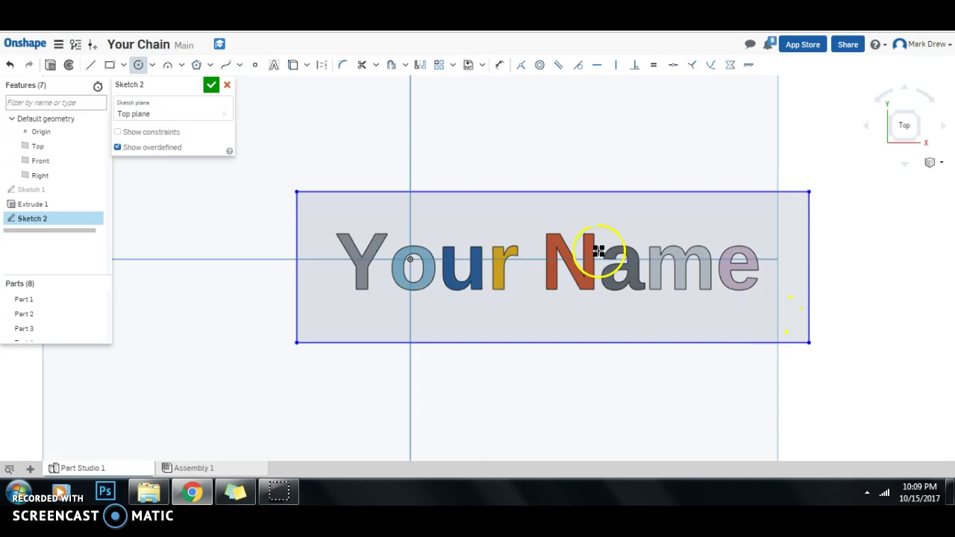
left_click(772, 314)
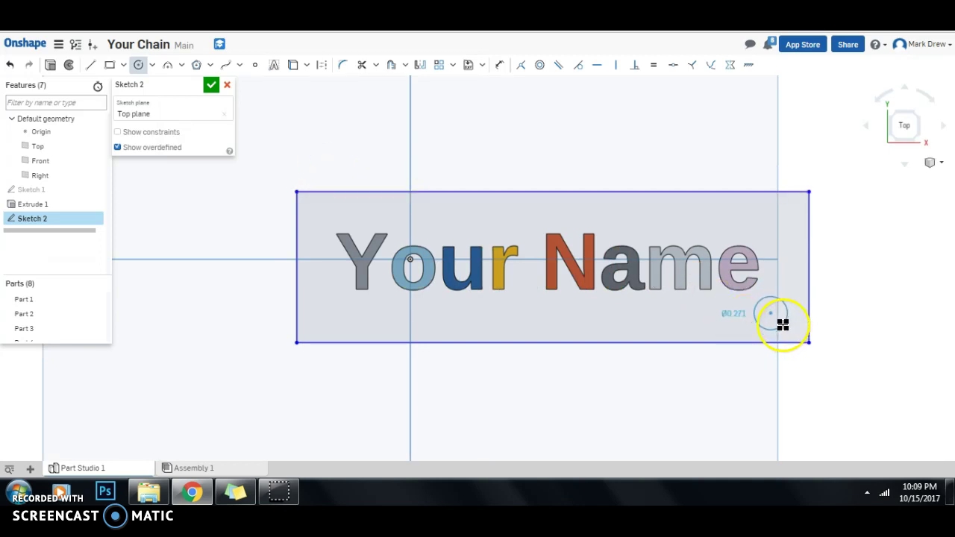
left_click(782, 324)
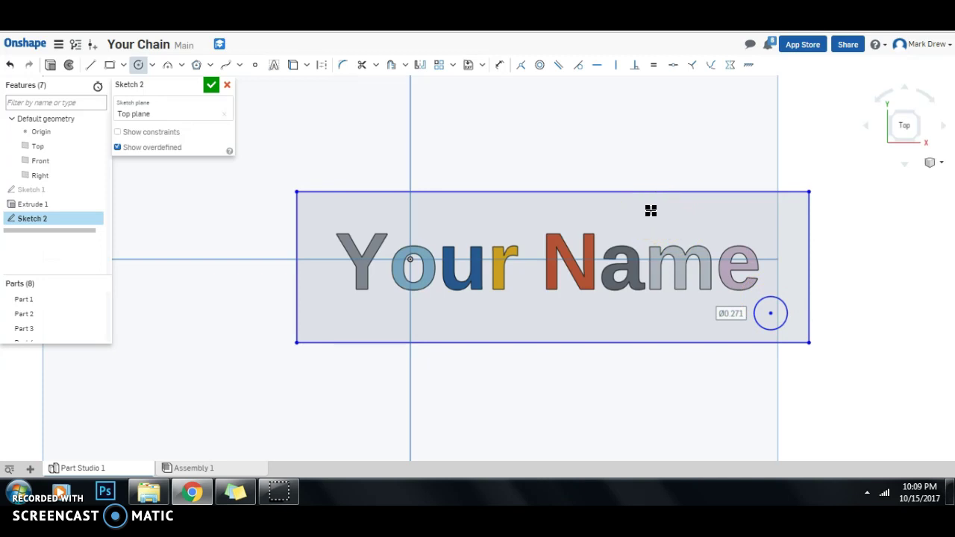
left_click(211, 86)
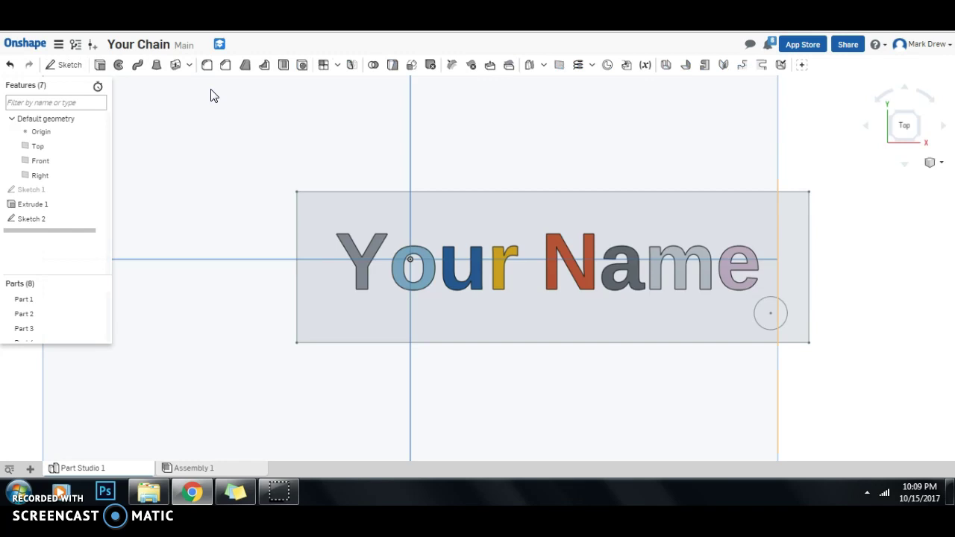
Step: Extrude Sketch 2 by 0.125 in to form the base plate with its keyring hole
left_click(206, 89)
left_click(300, 138)
right_click_drag(483, 211, 526, 193)
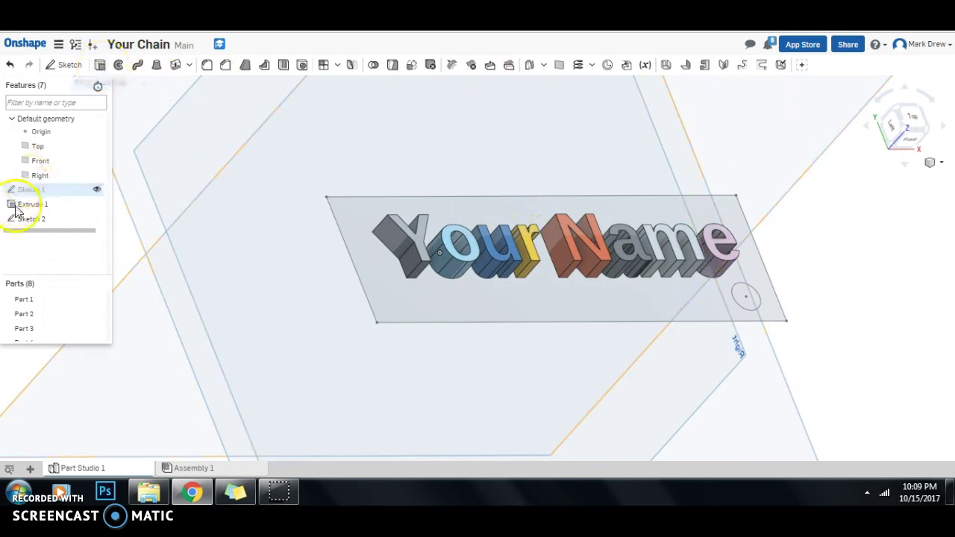
left_click(40, 225)
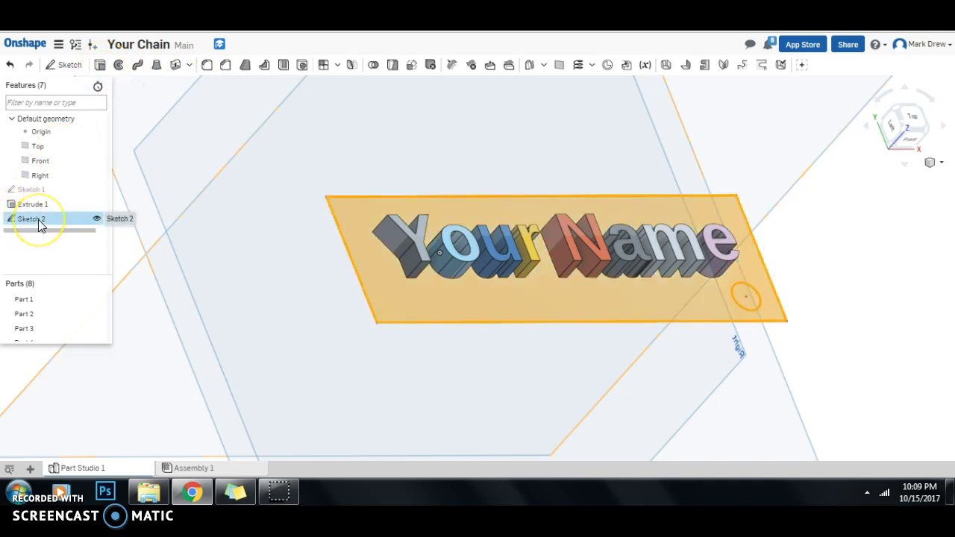
left_click(103, 67)
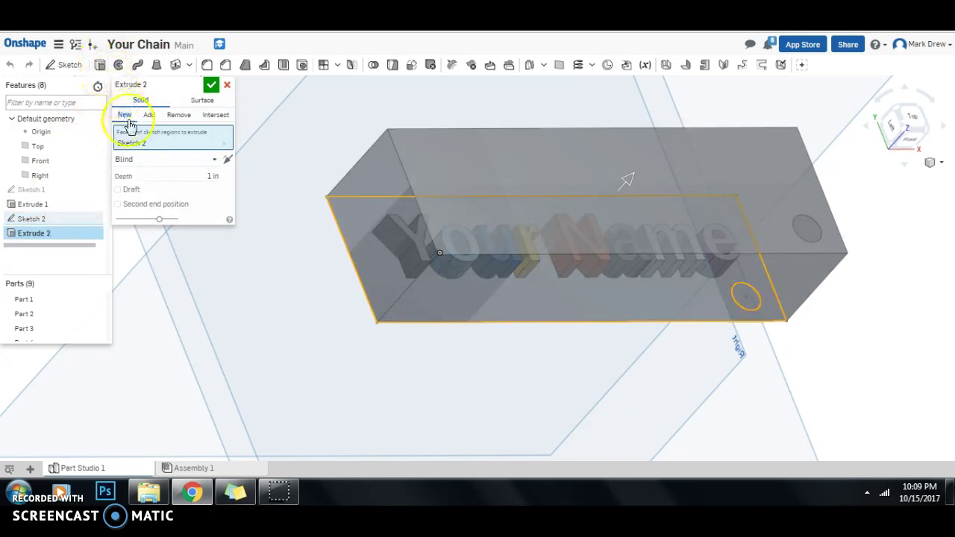
left_click(168, 176)
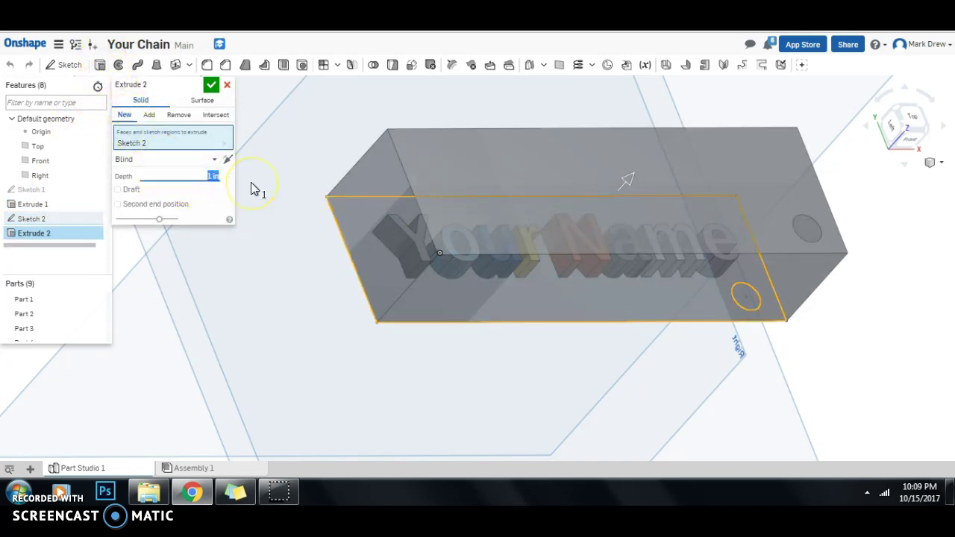
key("BackSpace")
type(".125")
left_click(213, 87)
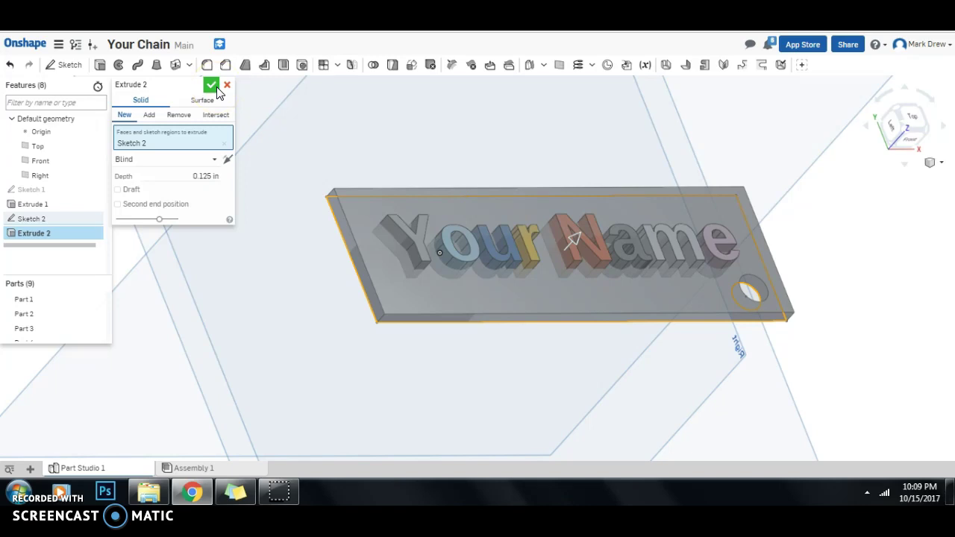
left_click(211, 85)
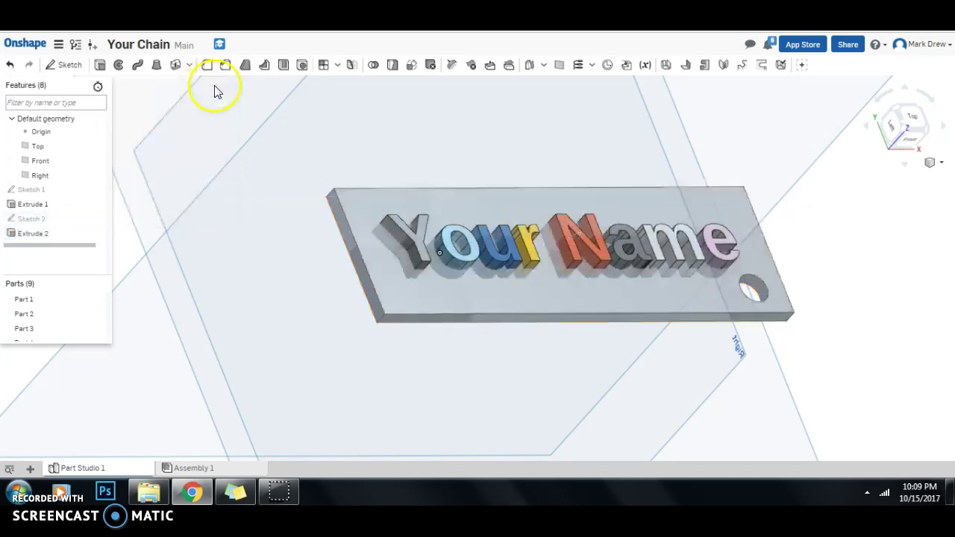
right_click_drag(648, 198, 662, 226)
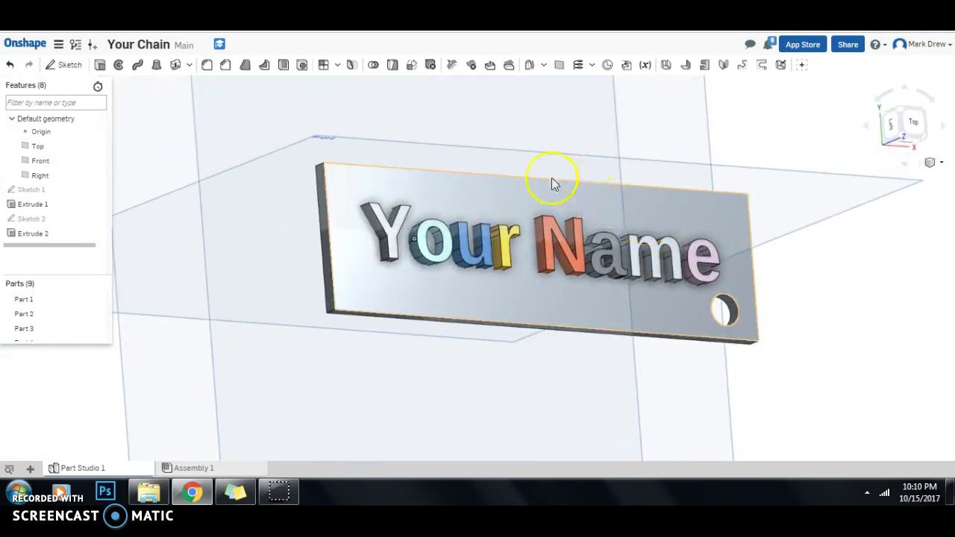
left_click(495, 153)
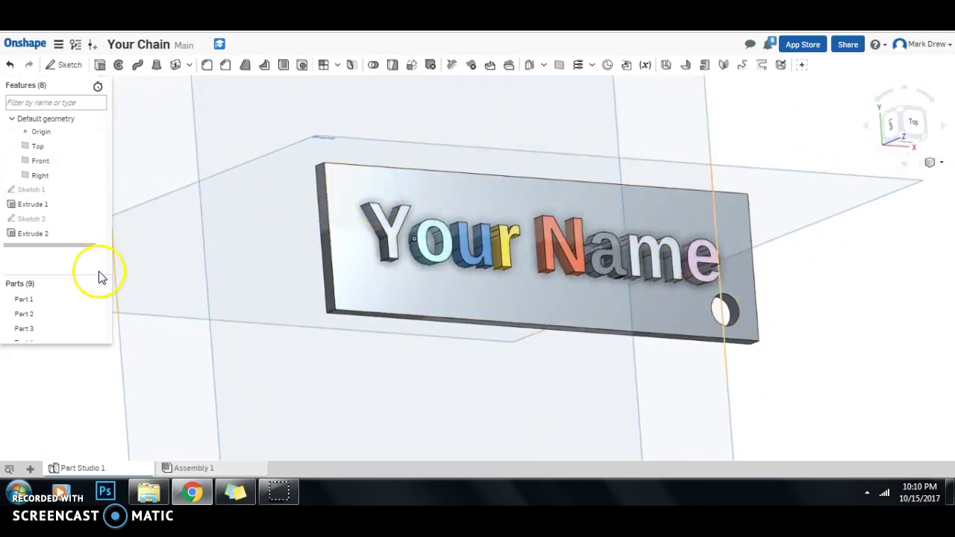
right_click(25, 301)
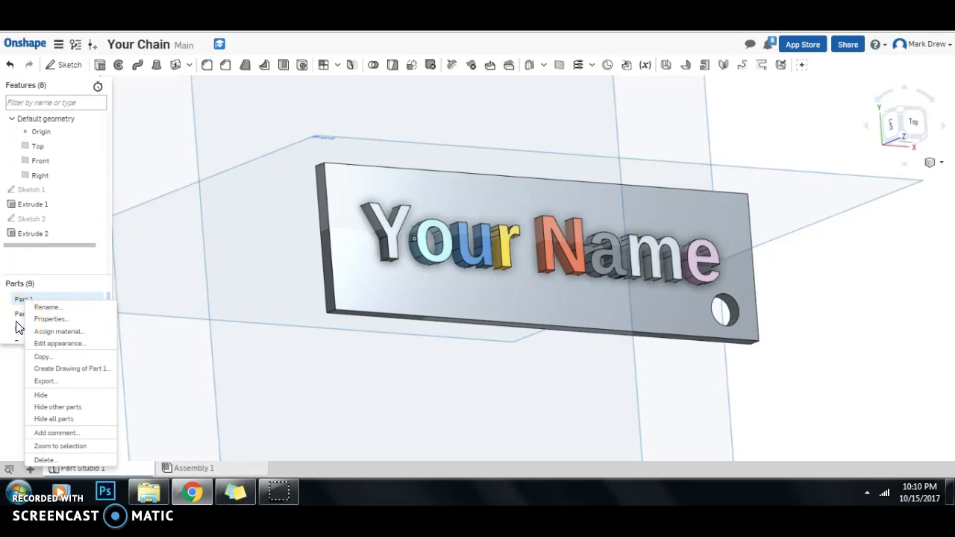
left_click(56, 382)
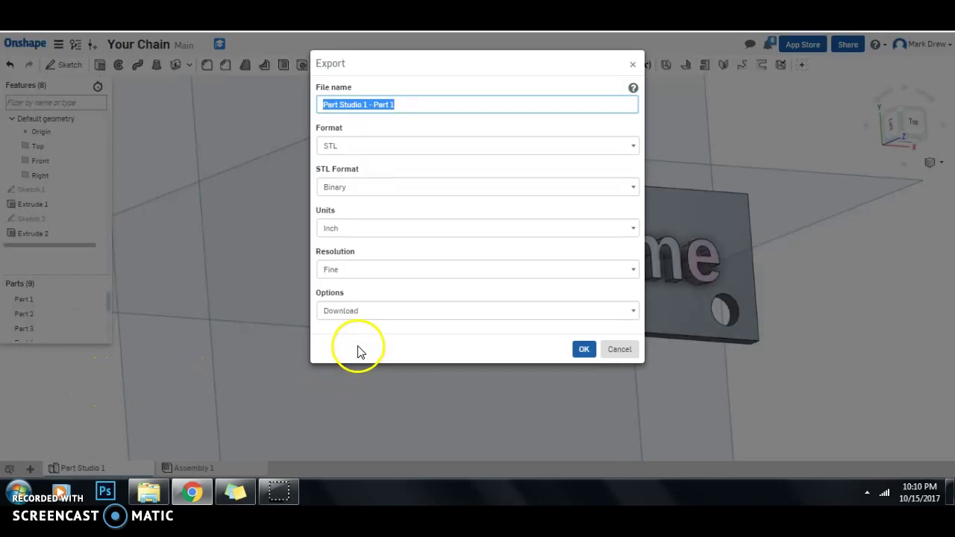
left_click(631, 349)
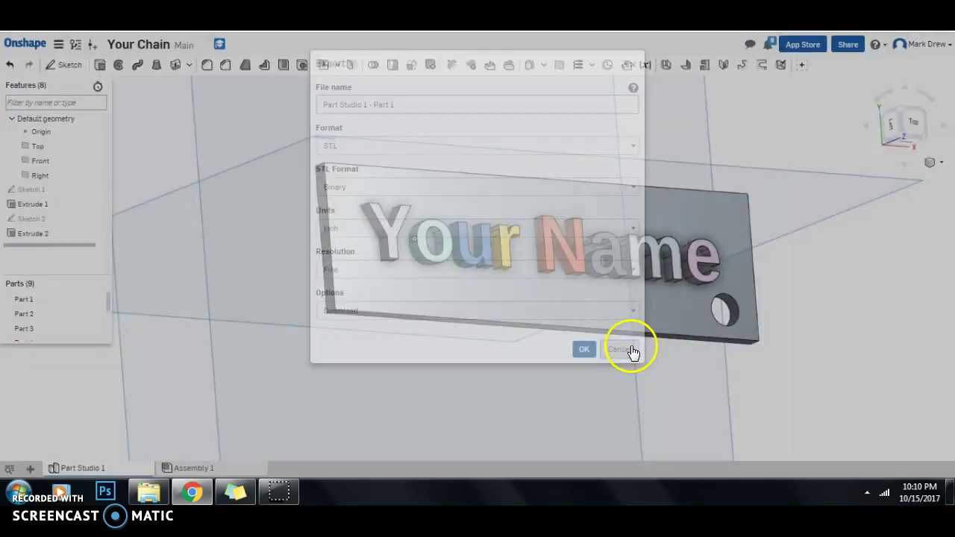
Step: Export all nine parts as one Fine-resolution STL named 'Your Name_KeyChaine'
scroll(60, 324, "down", 3)
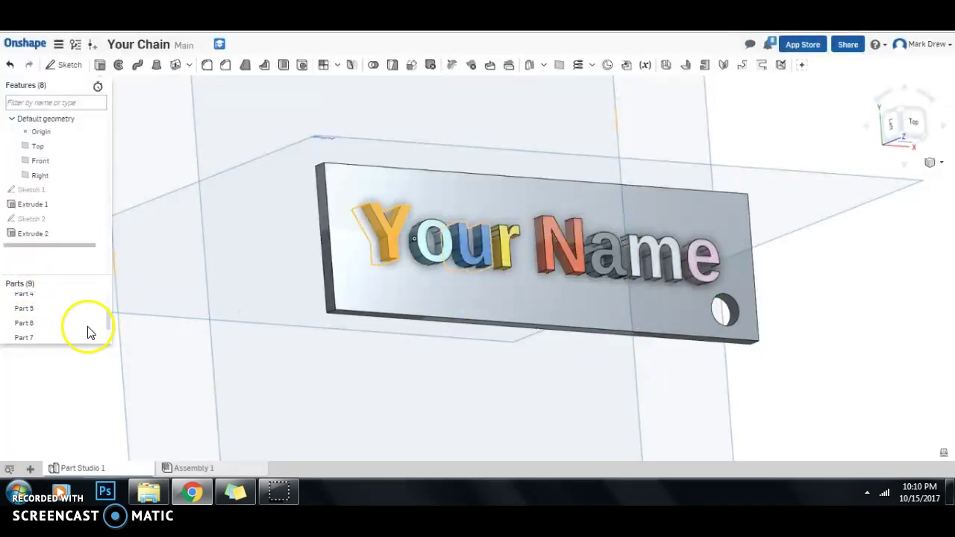
key("ctrl+a")
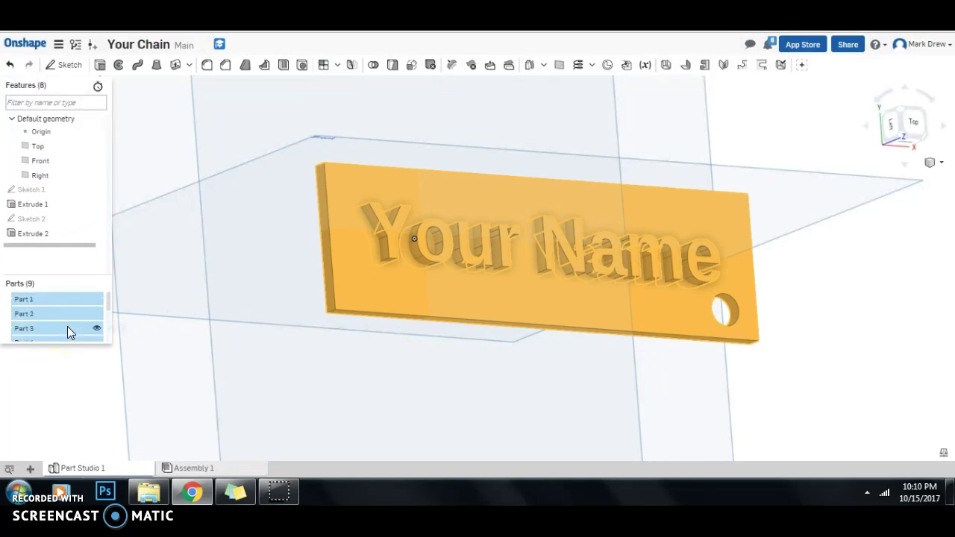
scroll(64, 327, "up", 3)
right_click(61, 299)
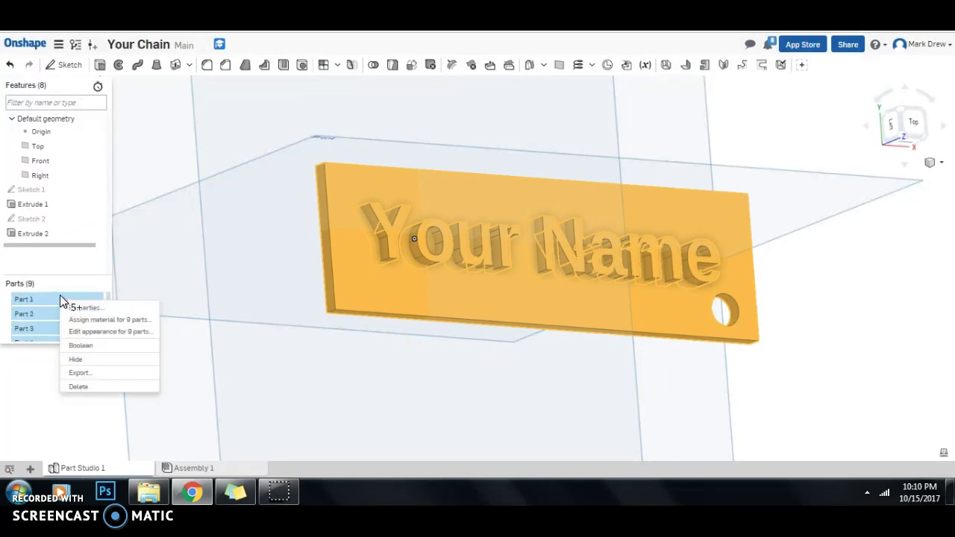
left_click(80, 373)
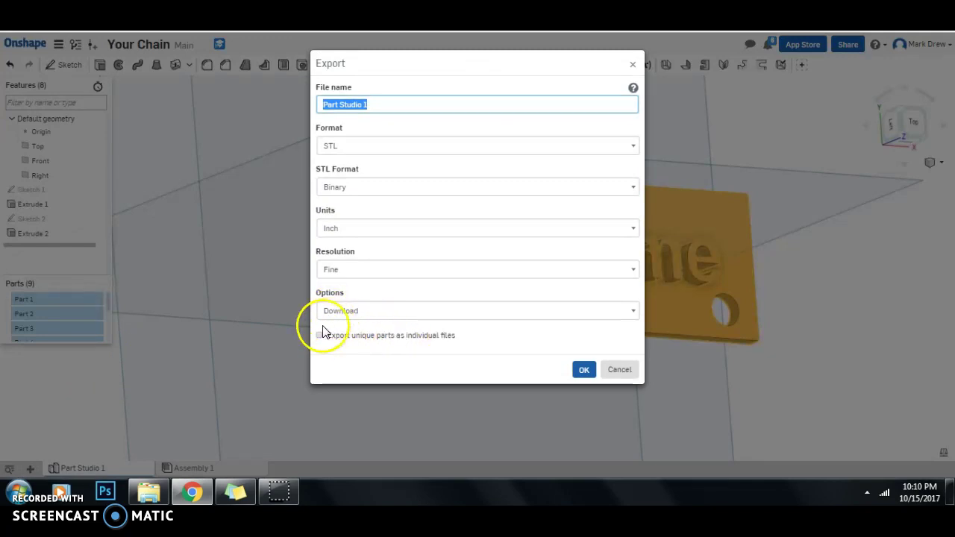
left_click(348, 146)
left_click(351, 147)
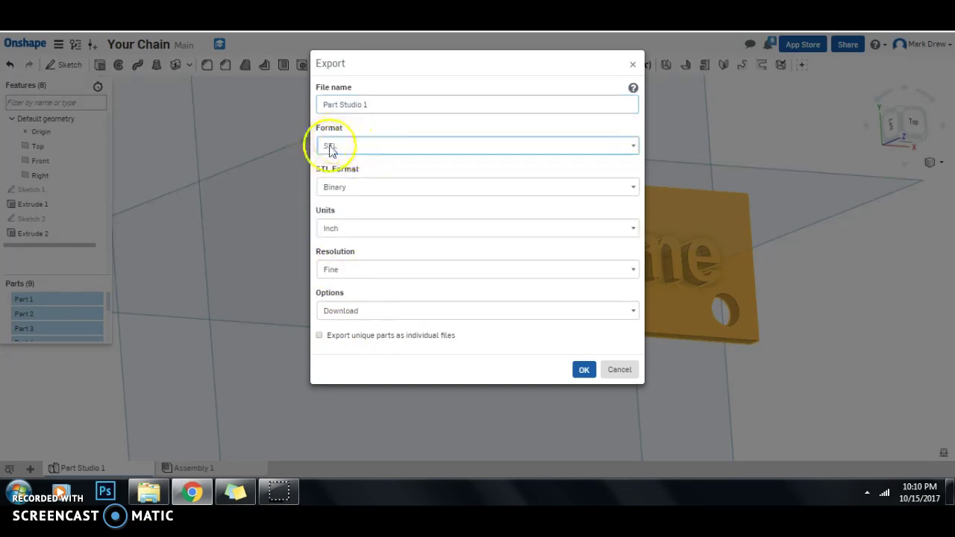
left_click(379, 104)
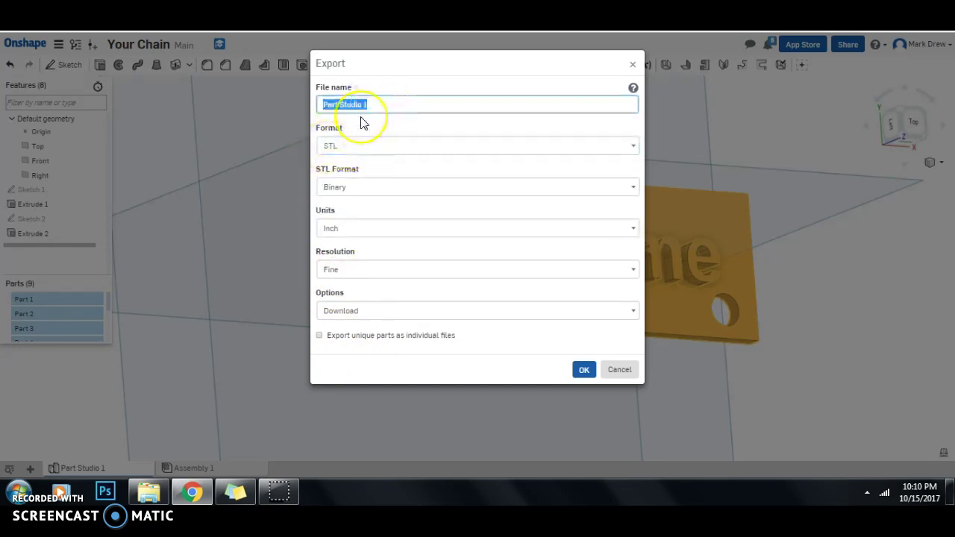
type("Your Name_KeyChaine")
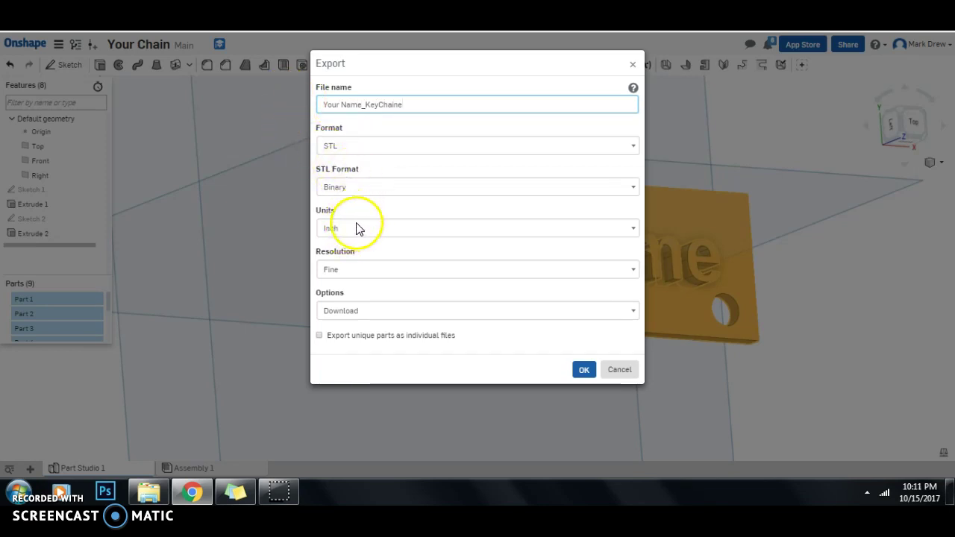
left_click(351, 270)
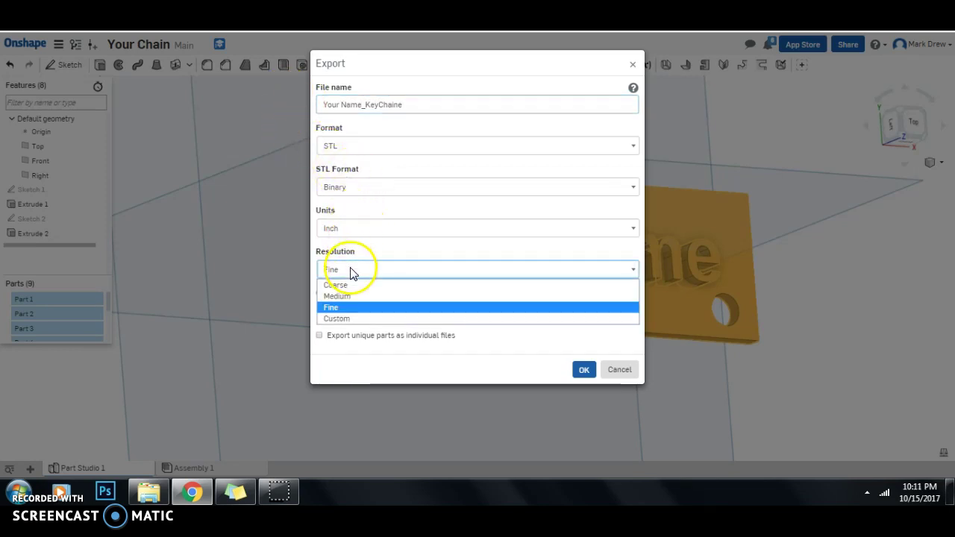
left_click(355, 312)
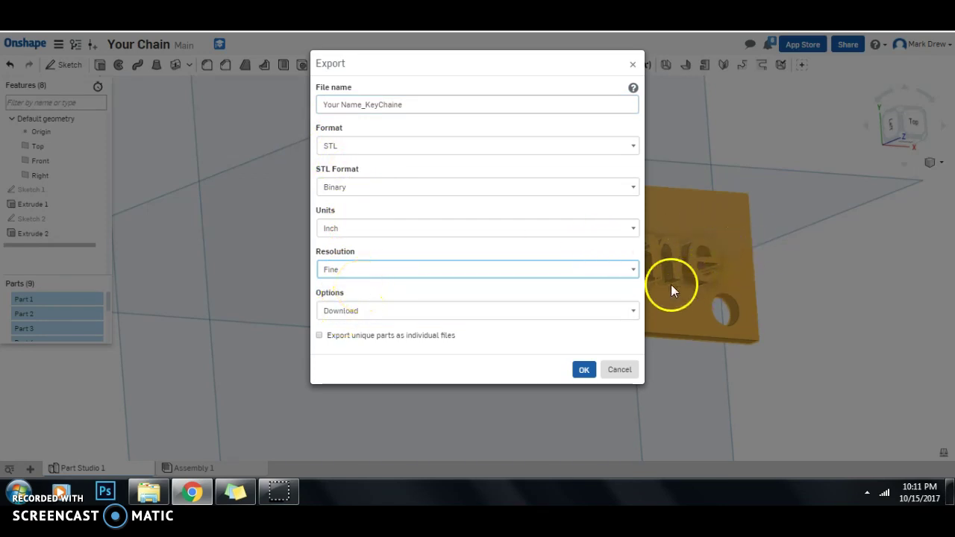
left_click(581, 366)
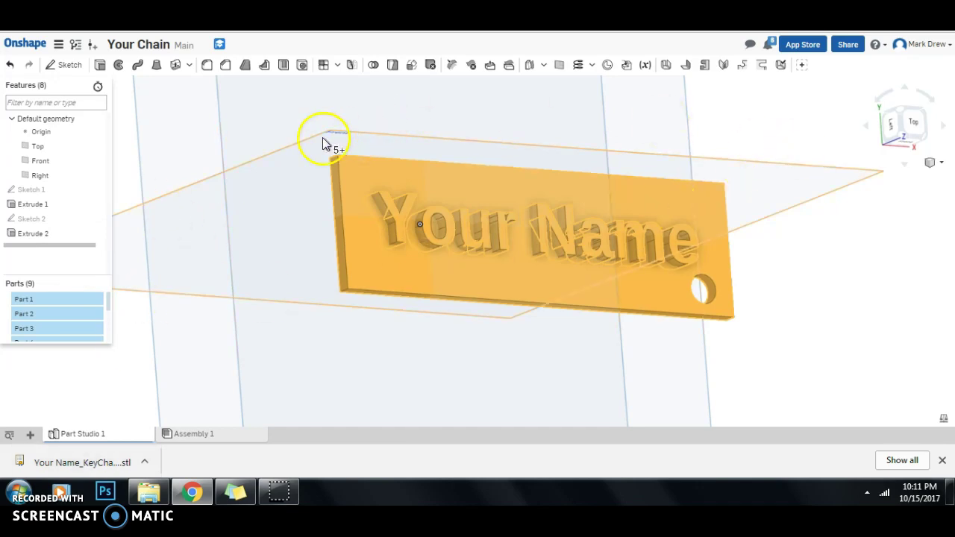
Step: Sketch a circle on the Front plane as Sketch 3
scroll(326, 142, "down", 1)
left_click(66, 66)
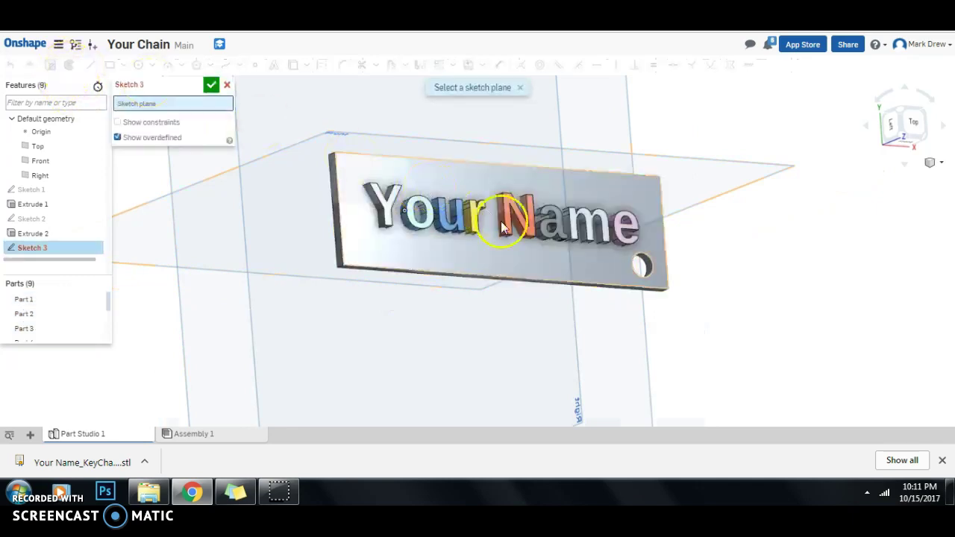
scroll(508, 257, "down", 1)
scroll(440, 186, "down", 1)
mouse_move(430, 168)
right_mouse_down()
mouse_move(435, 200)
mouse_move(341, 266)
right_mouse_up()
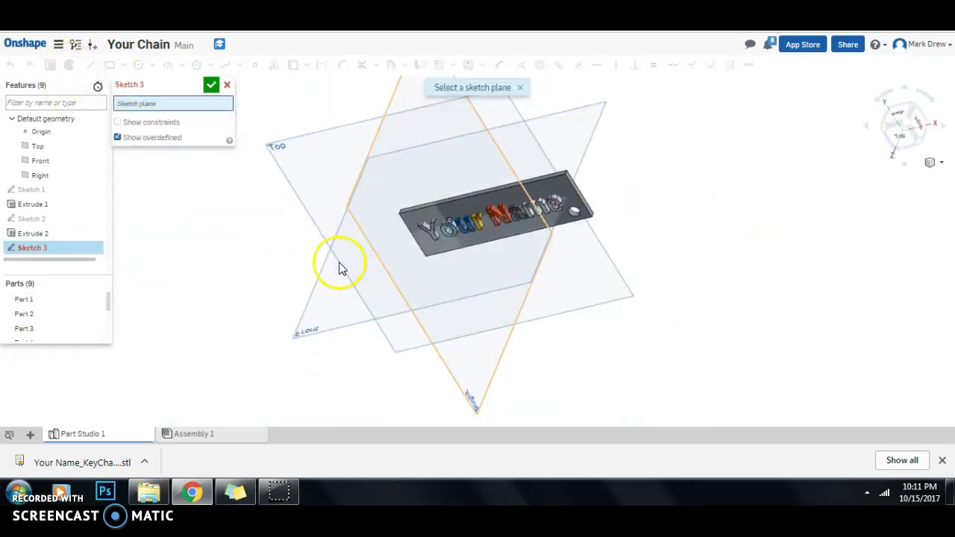
left_click(324, 321)
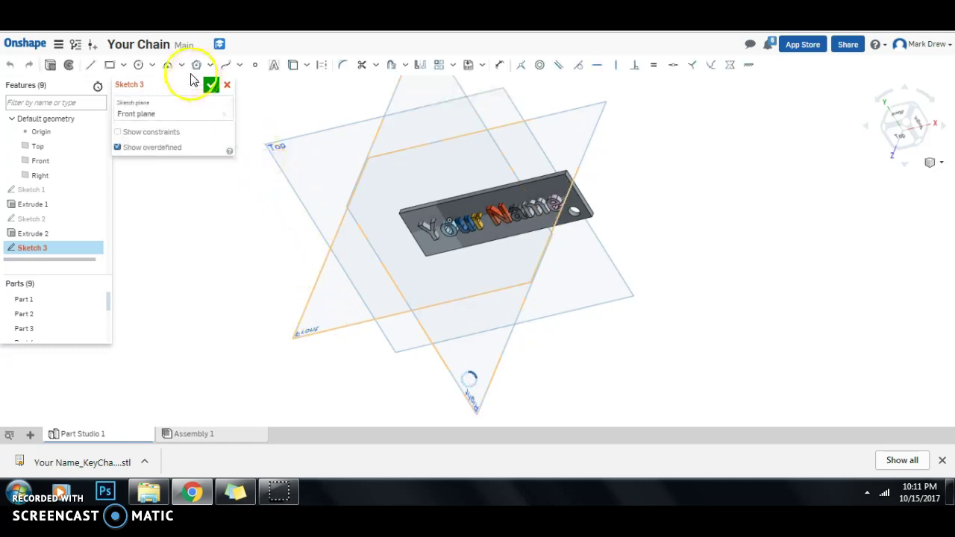
left_click(139, 65)
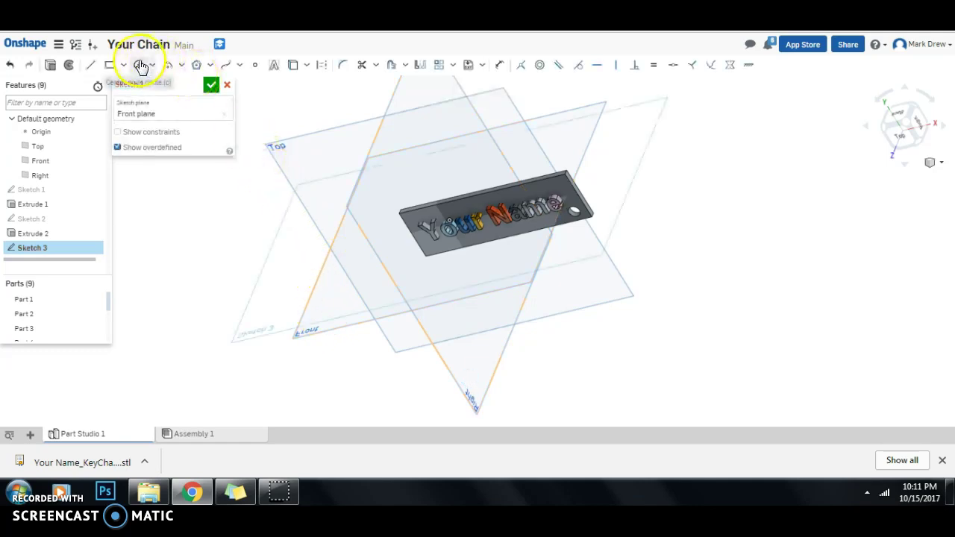
left_click(306, 292)
left_click(355, 315)
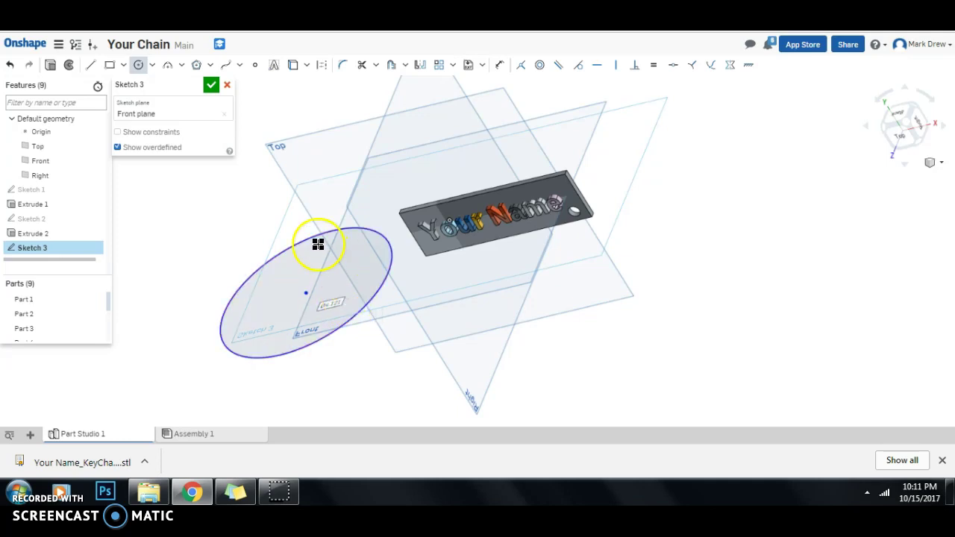
left_click(211, 84)
Step: Extrude Sketch 3 by 1 in into a solid disc
left_click(32, 250)
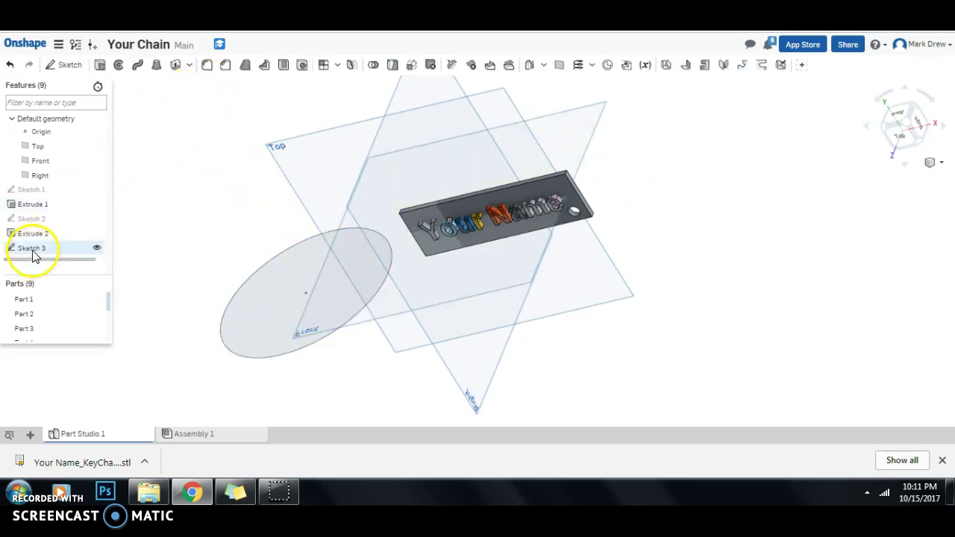
left_click(32, 253)
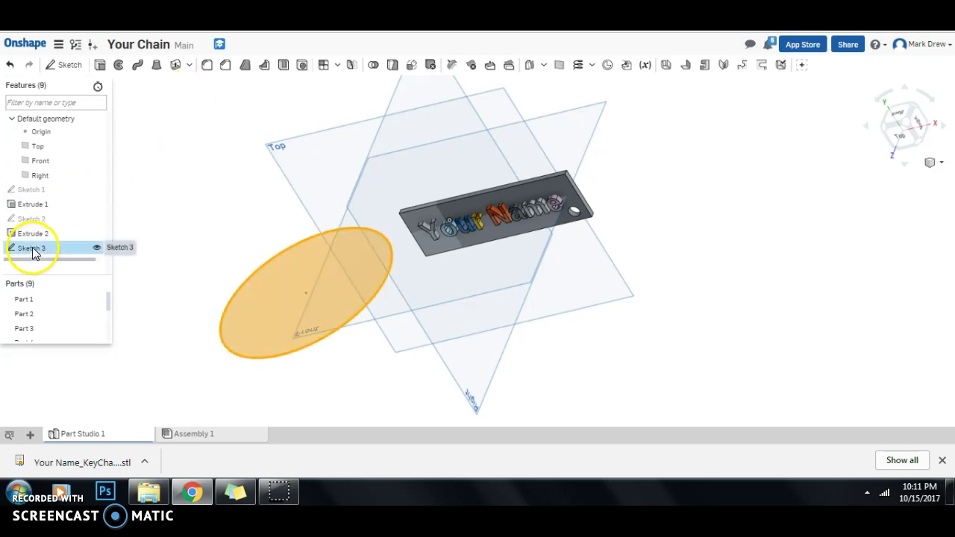
left_click(100, 65)
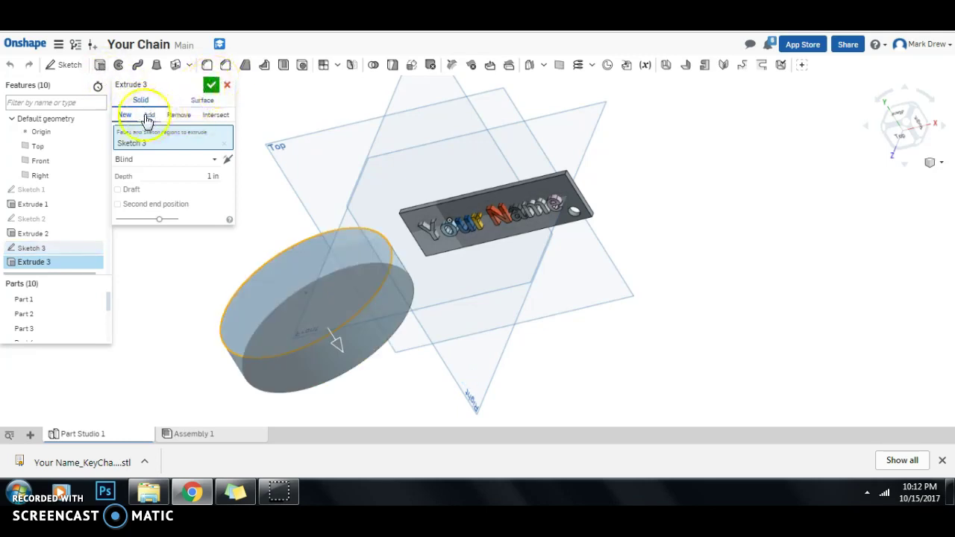
left_click(211, 87)
right_click_drag(393, 149, 480, 166)
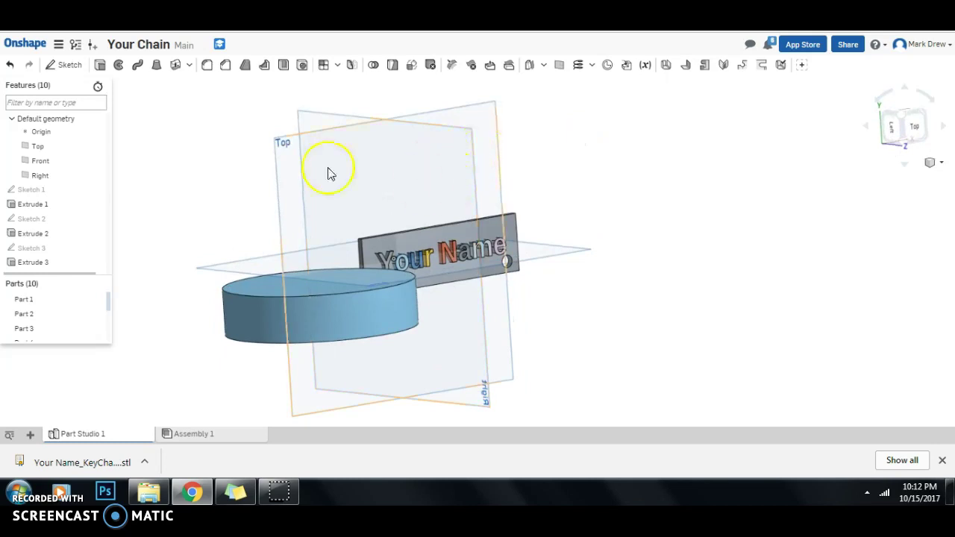